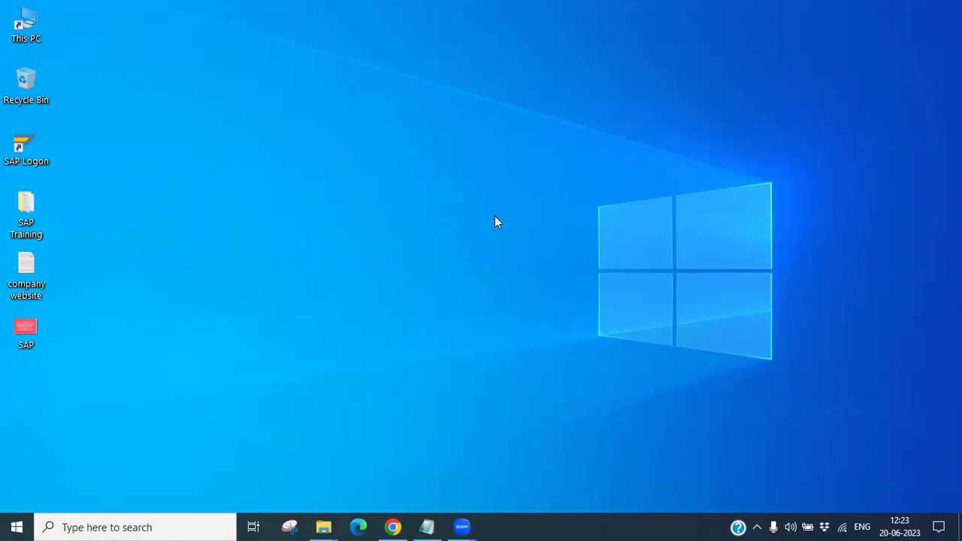
# Show the Notepad note with the data wrangling topic, move it toward the screen's center, and put it away
pyautogui.click(427, 527)
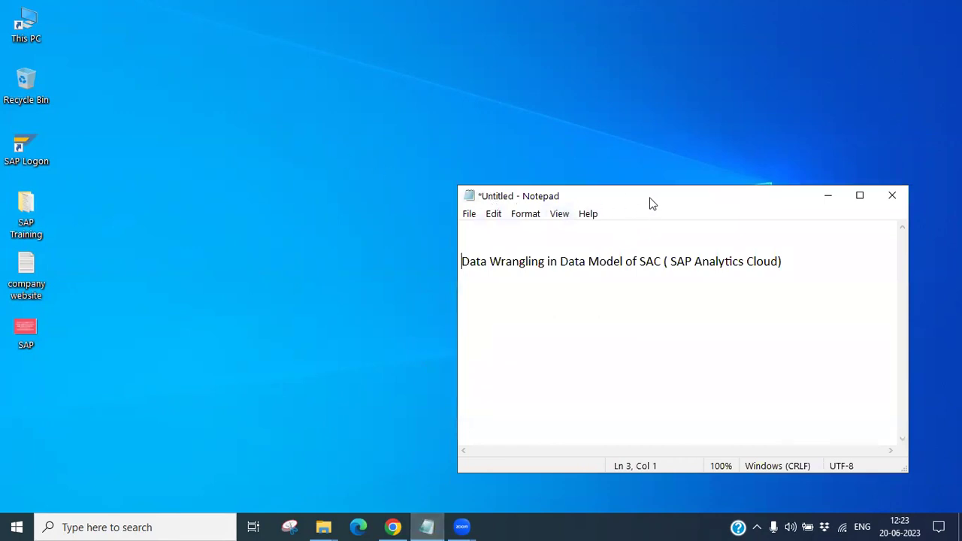
pyautogui.moveTo(639, 198); pyautogui.dragTo(384, 152)
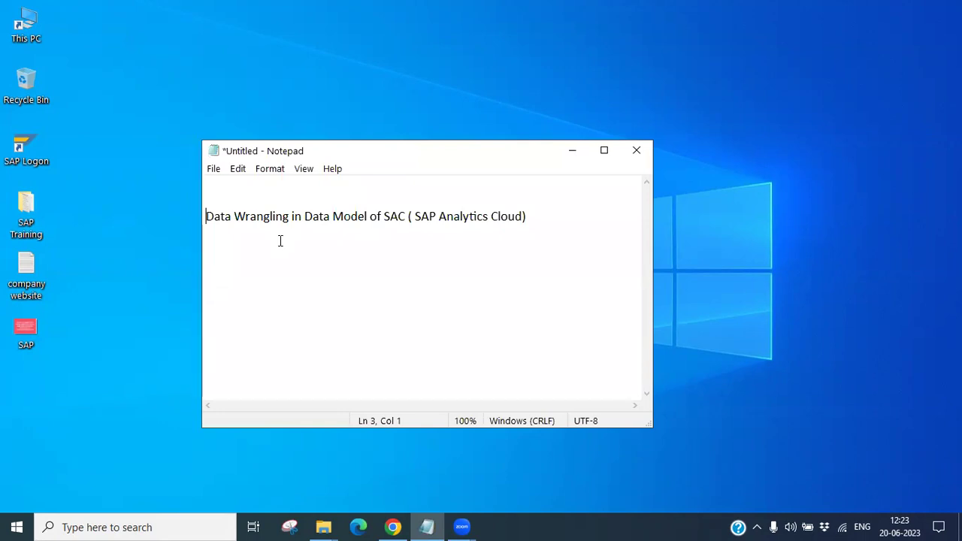
pyautogui.click(572, 151)
# Switch to SAP Analytics Cloud in the browser and import SuperstoreSalesIndia.xlsx as a new model, with the first row as column headers
pyautogui.click(394, 526)
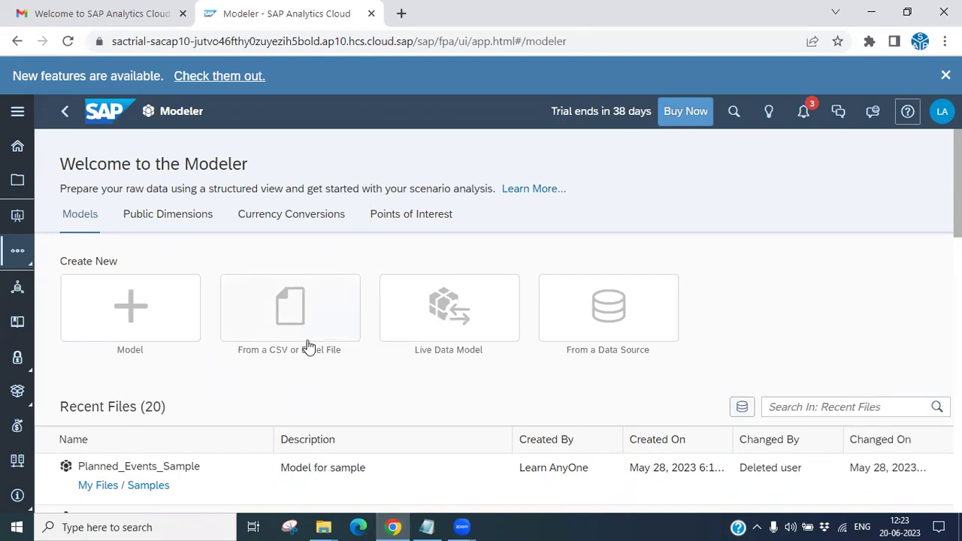
pyautogui.click(312, 317)
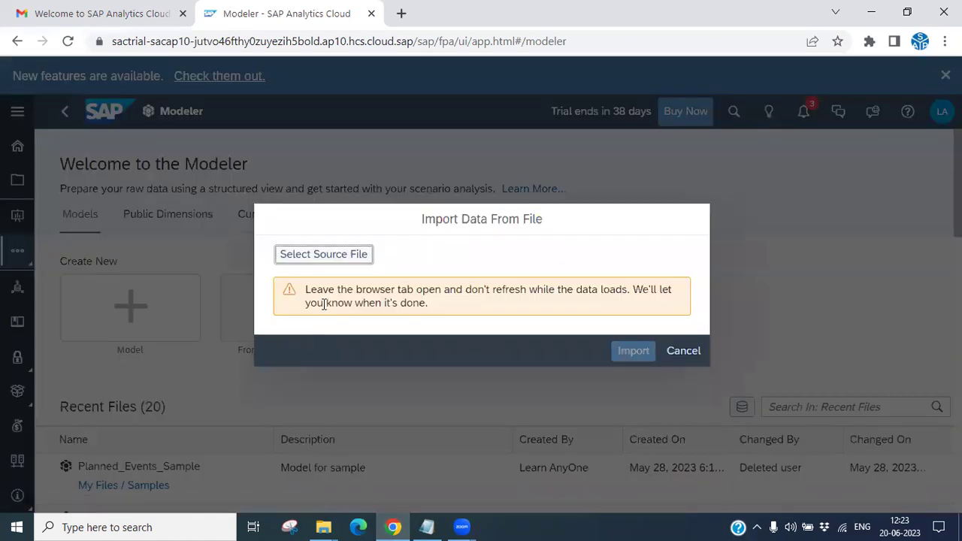
pyautogui.click(331, 256)
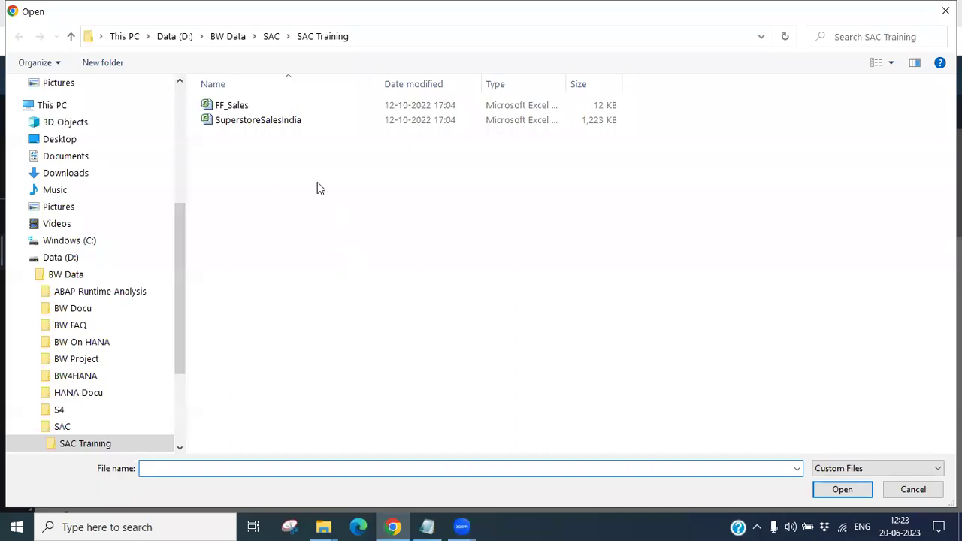
pyautogui.click(272, 122)
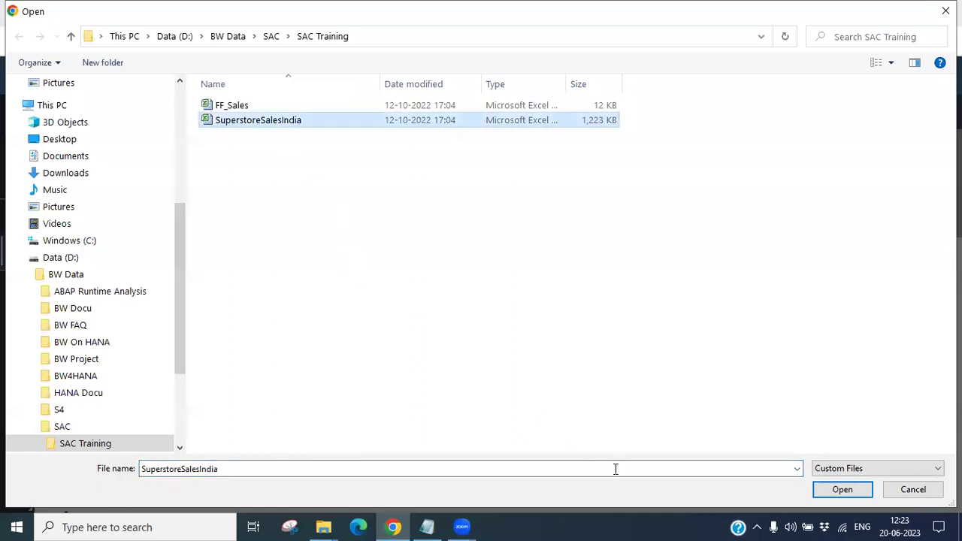
pyautogui.click(831, 491)
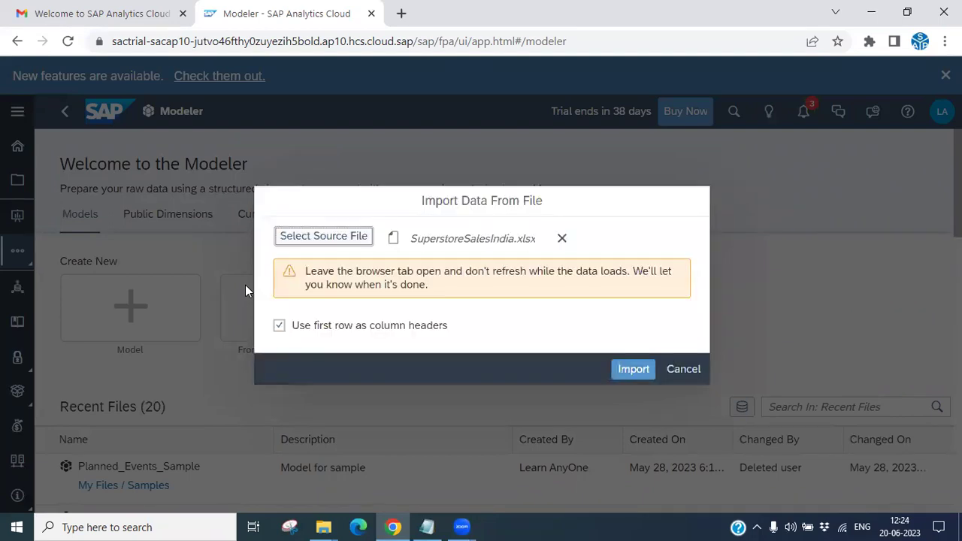
pyautogui.click(632, 369)
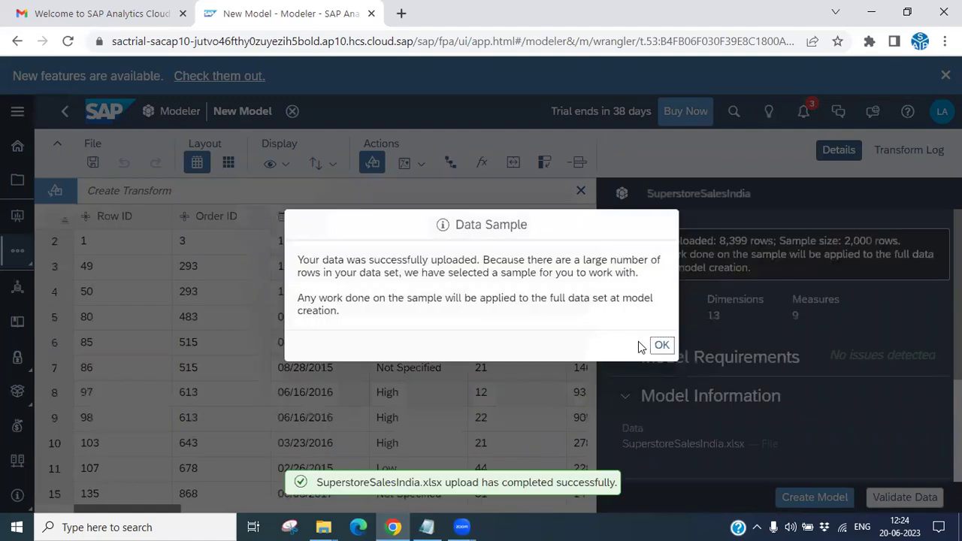
pyautogui.click(662, 345)
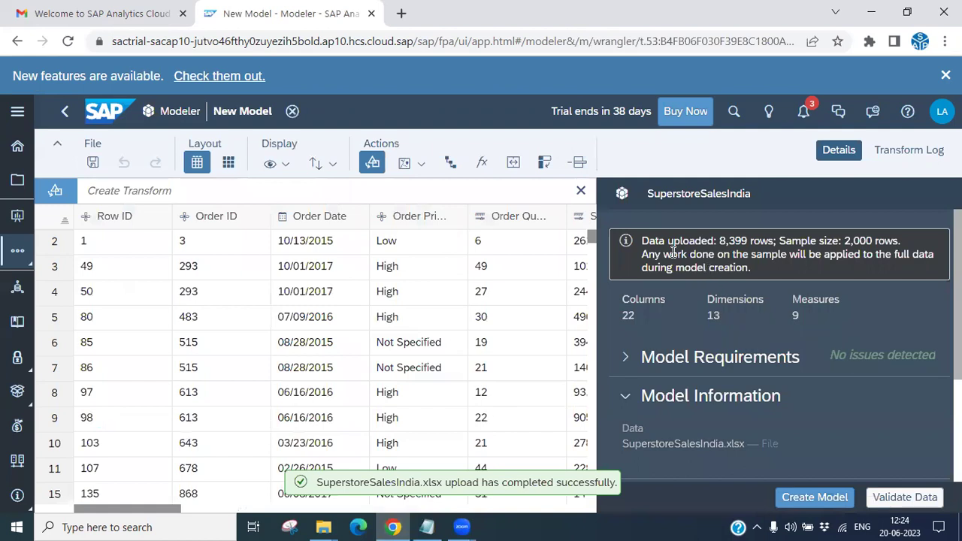
pyautogui.click(839, 155)
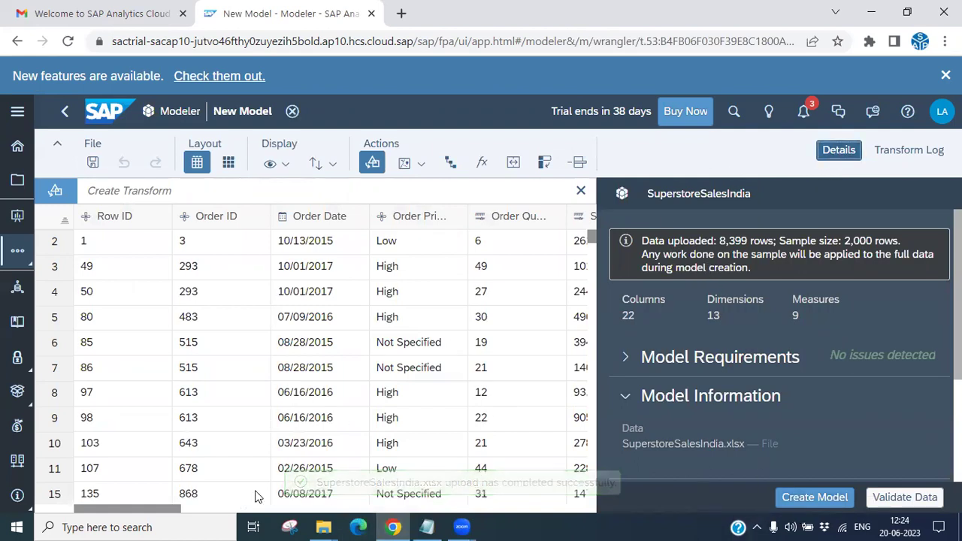
pyautogui.moveTo(169, 513); pyautogui.dragTo(148, 508)
# Switch to the Notepad note, highlight "Data Wrangling" in its text, and return to the new model
pyautogui.click(426, 527)
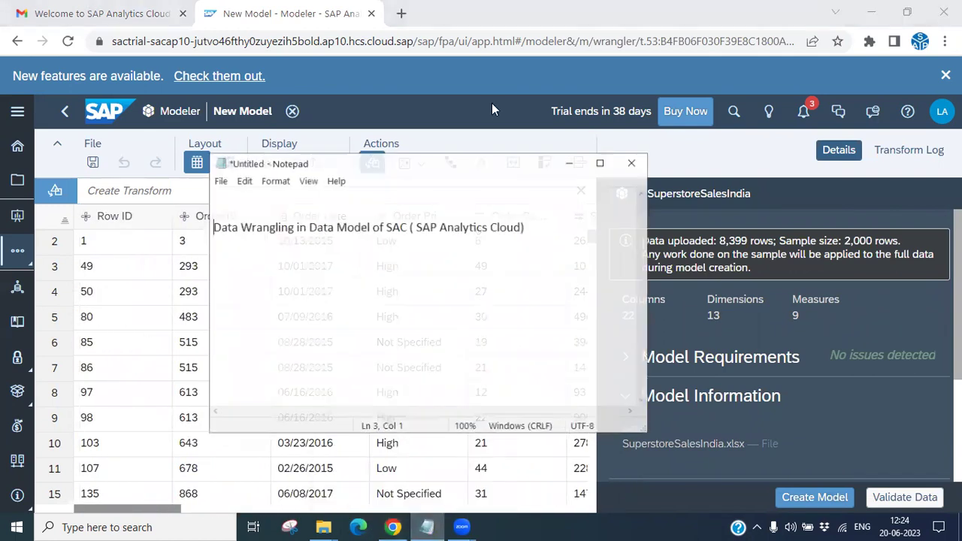
pyautogui.moveTo(455, 151); pyautogui.dragTo(505, 104)
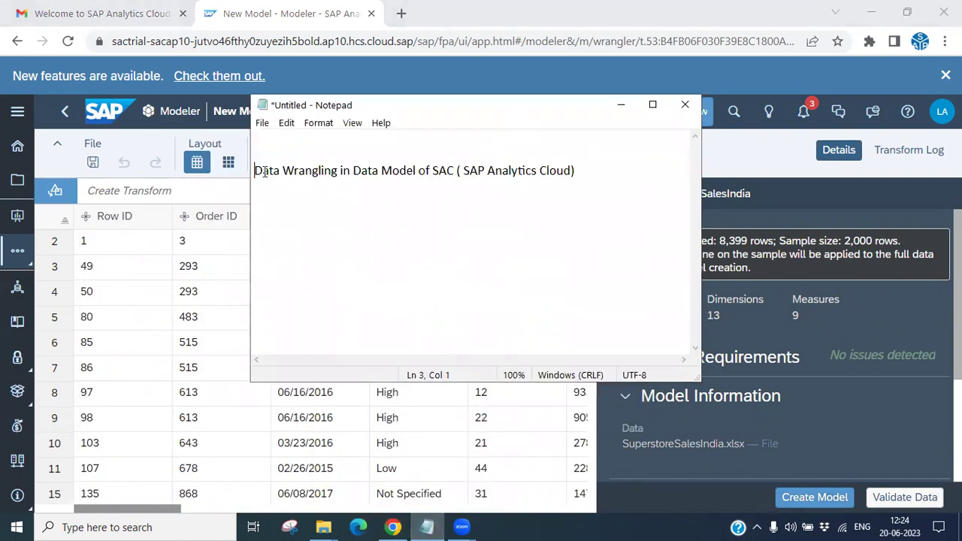
pyautogui.moveTo(256, 172); pyautogui.dragTo(338, 172)
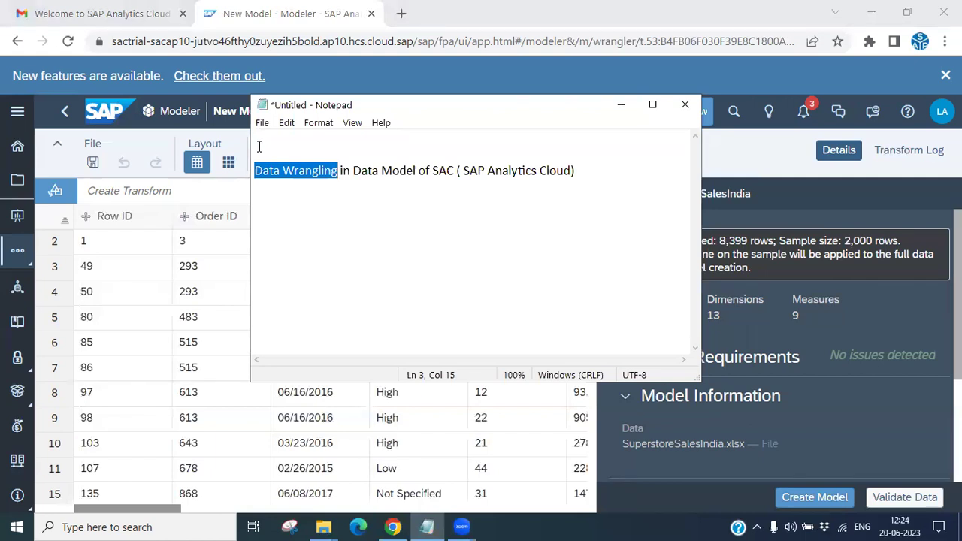
pyautogui.click(621, 110)
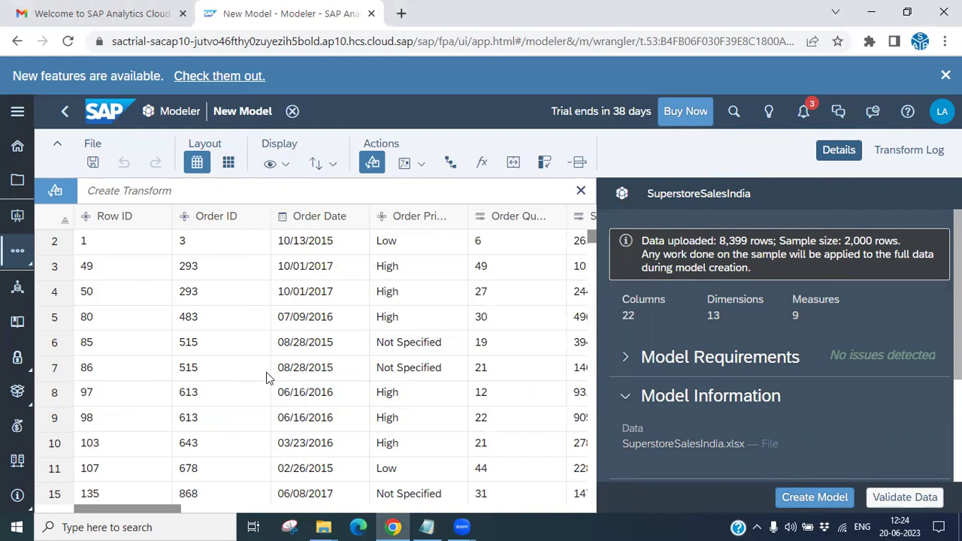
# Look through the imported sales data and select the City column
pyautogui.moveTo(149, 515); pyautogui.dragTo(272, 510)
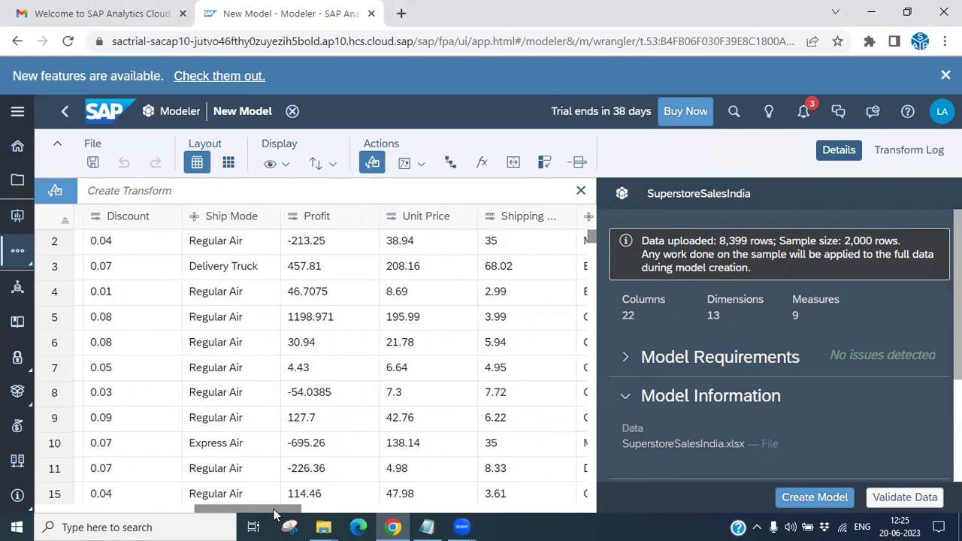
pyautogui.moveTo(274, 515); pyautogui.dragTo(386, 512)
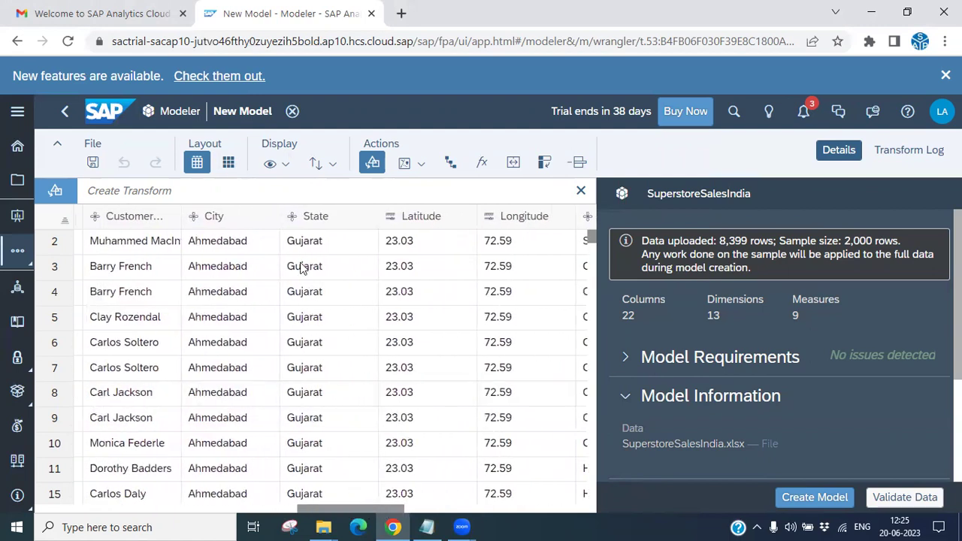
pyautogui.scroll(-5, 254, 360)
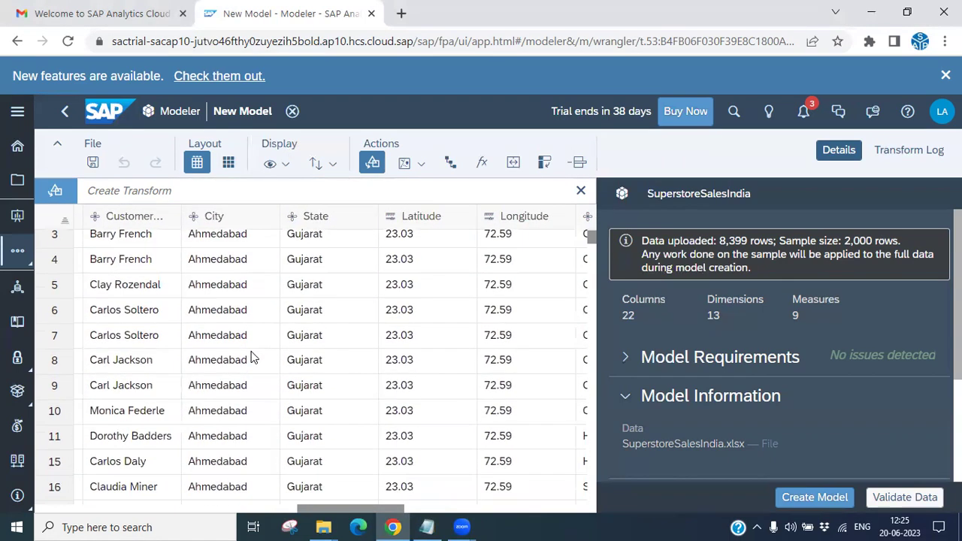
pyautogui.scroll(-4, 246, 366)
pyautogui.scroll(8, 243, 376)
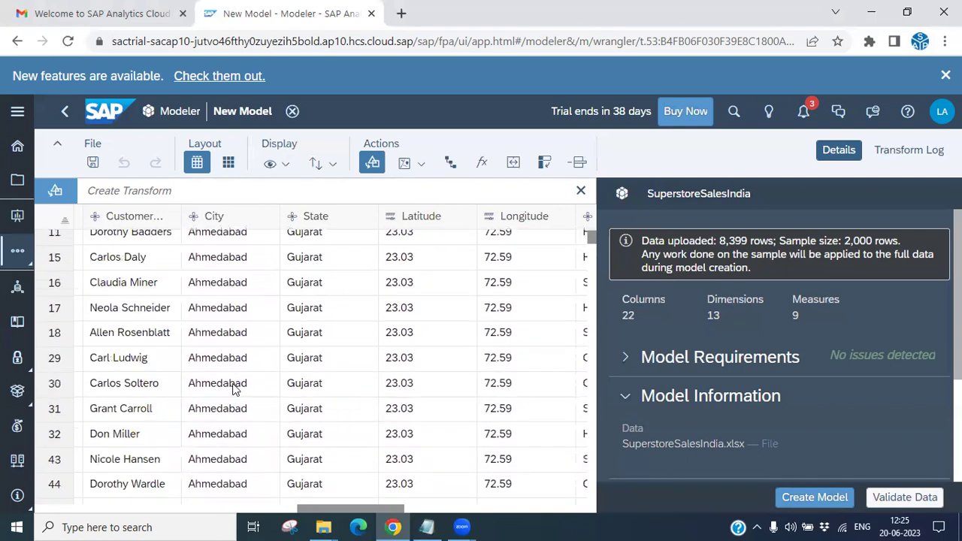
pyautogui.moveTo(225, 219)
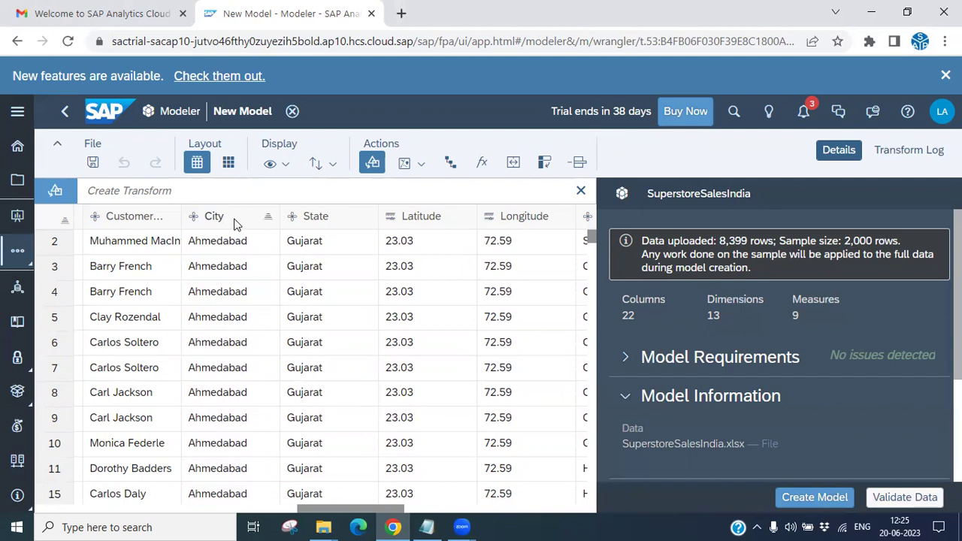
pyautogui.click(236, 223)
pyautogui.rightClick(235, 224)
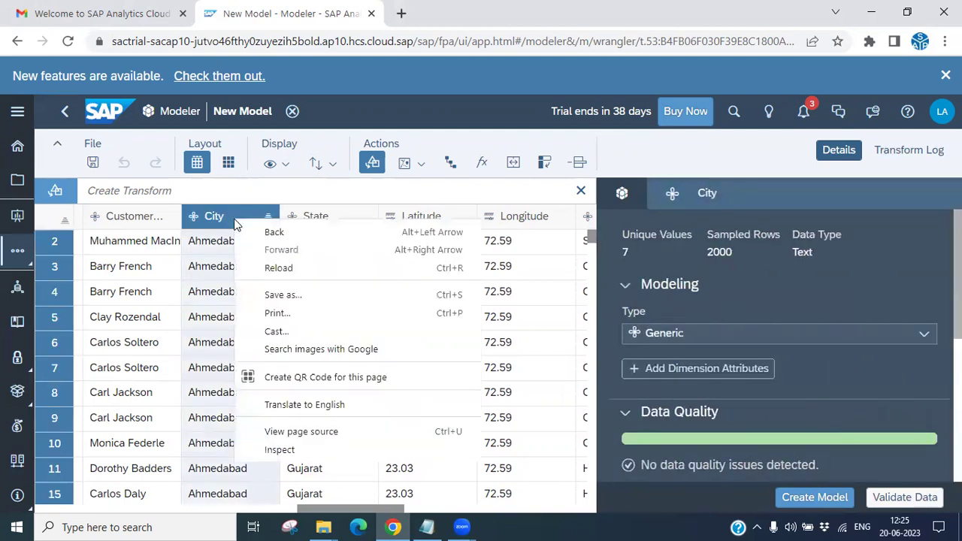
pyautogui.press('Escape')
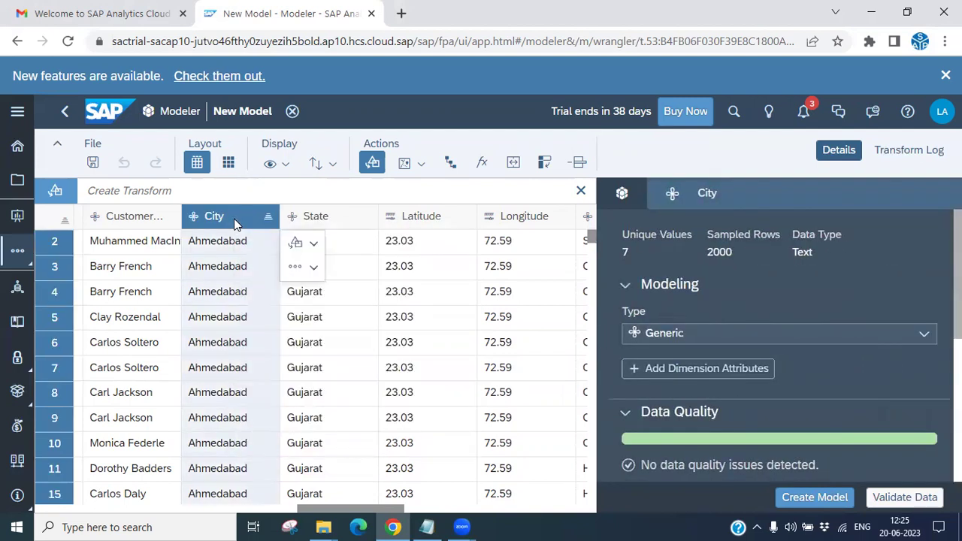
# Examine the City column's additional actions, including column duplication and deletion
pyautogui.click(316, 269)
pyautogui.click(371, 267)
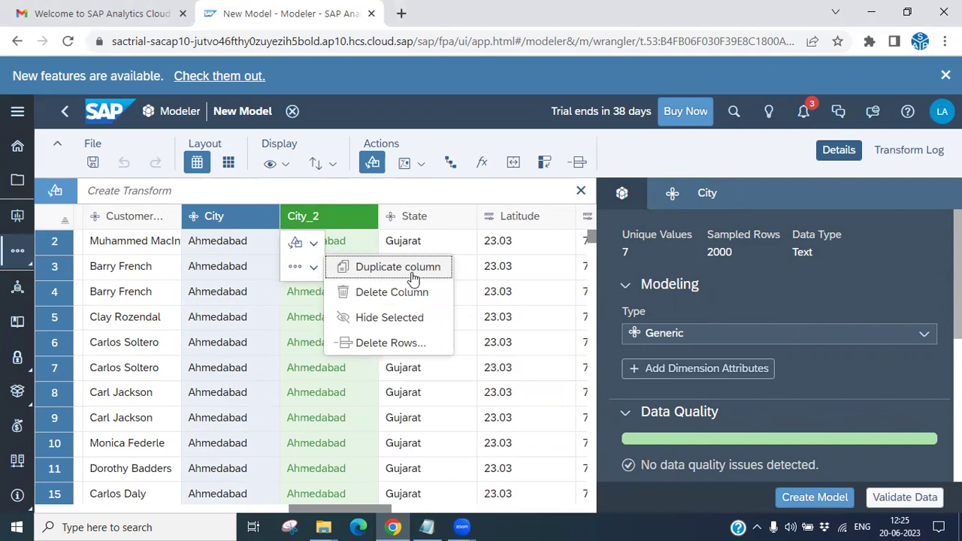
pyautogui.click(390, 293)
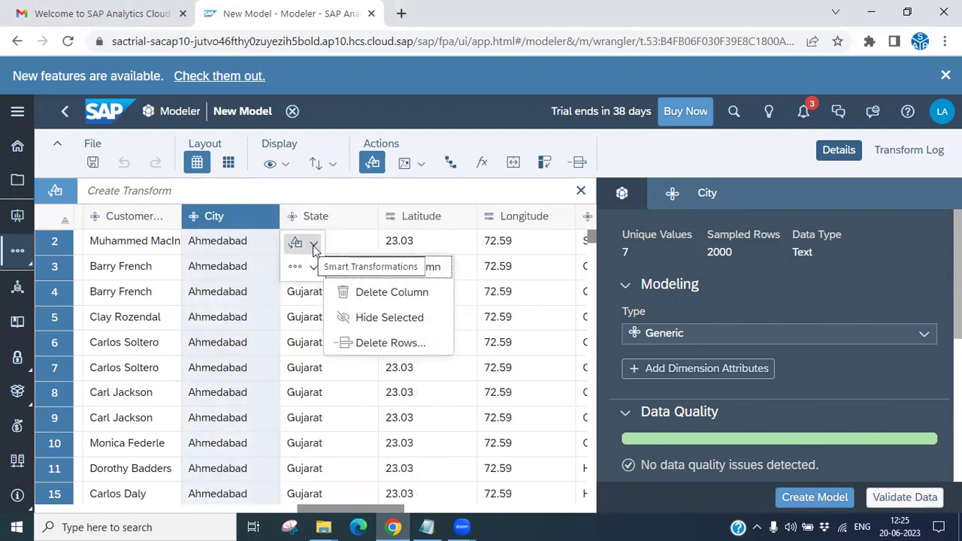
pyautogui.click(263, 223)
pyautogui.click(264, 223)
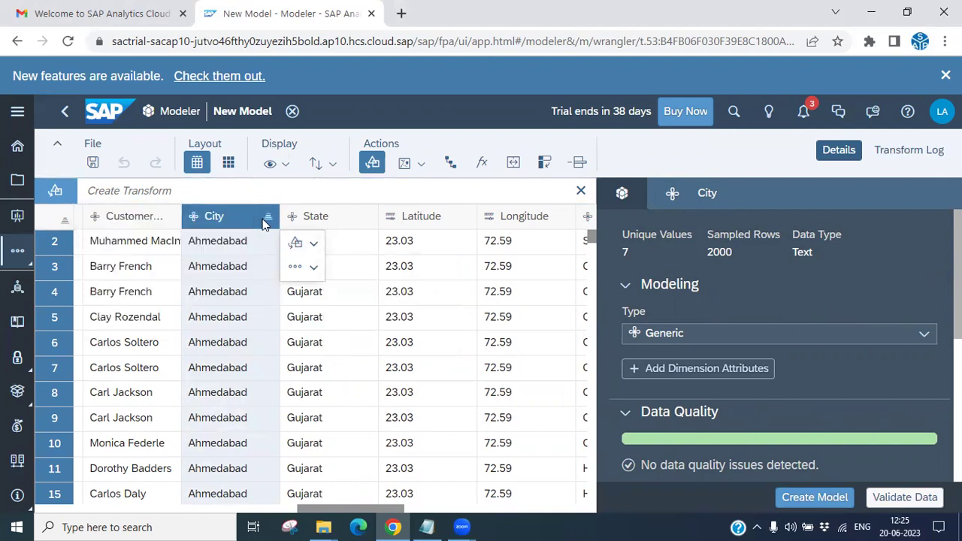
# Try a Change transform on the City column, previewing lowercase and UPPERCASE, and discard it
pyautogui.click(314, 244)
pyautogui.moveTo(385, 275)
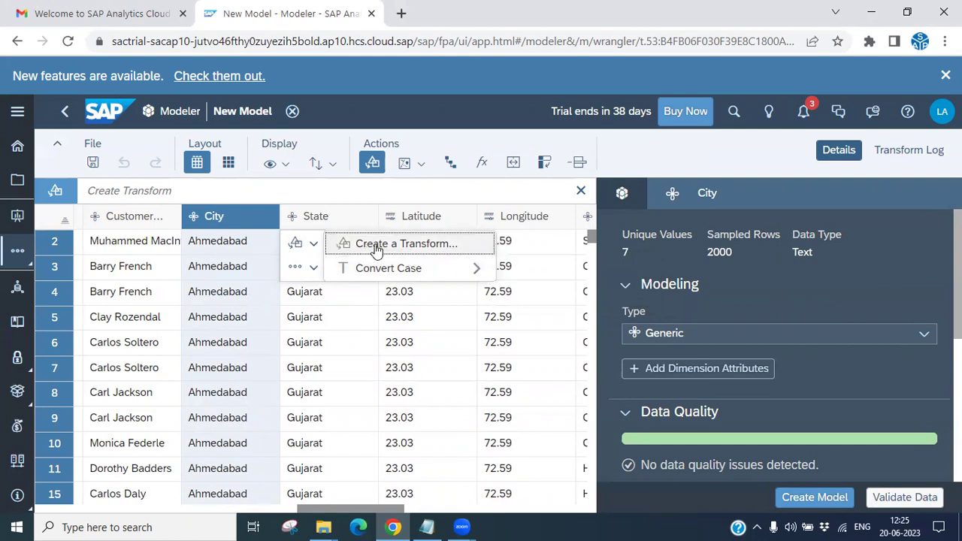
pyautogui.click(412, 250)
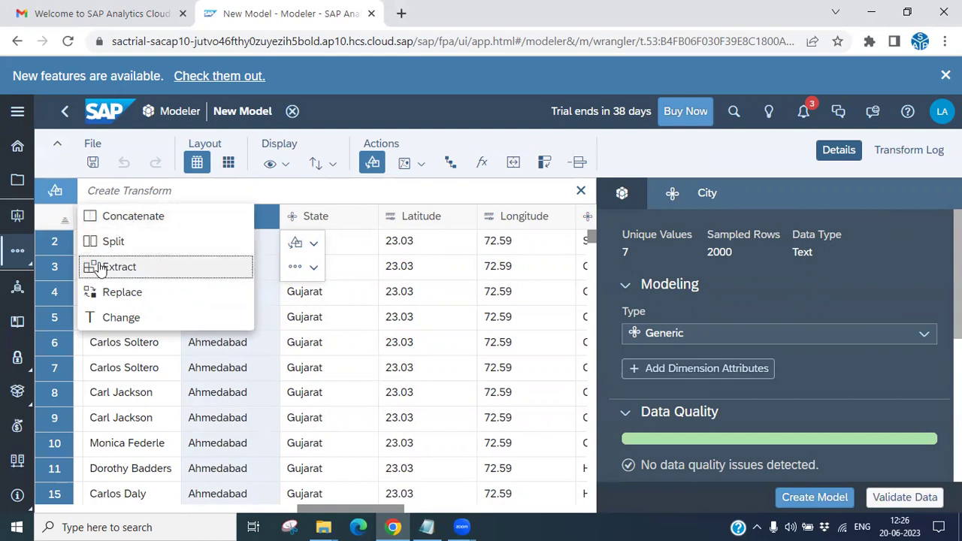
pyautogui.click(130, 323)
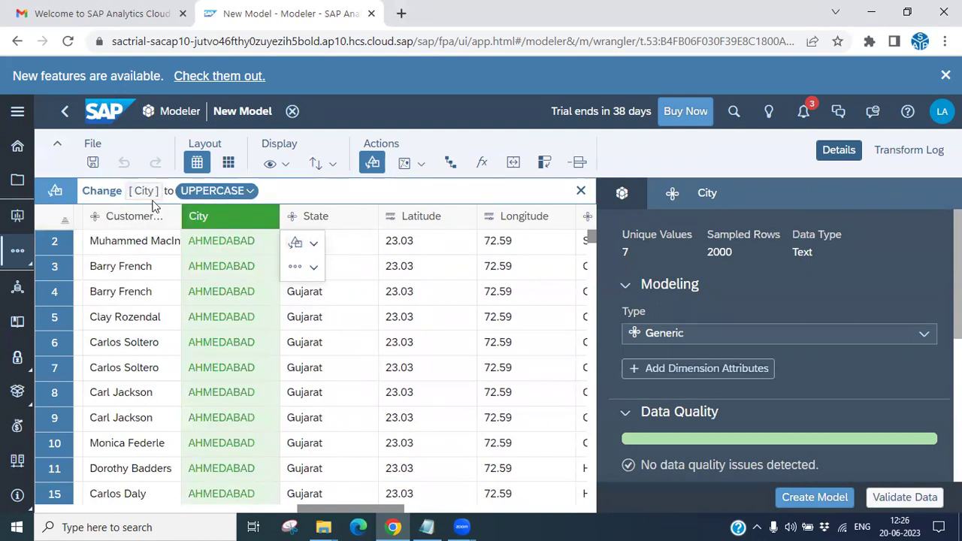
pyautogui.click(252, 192)
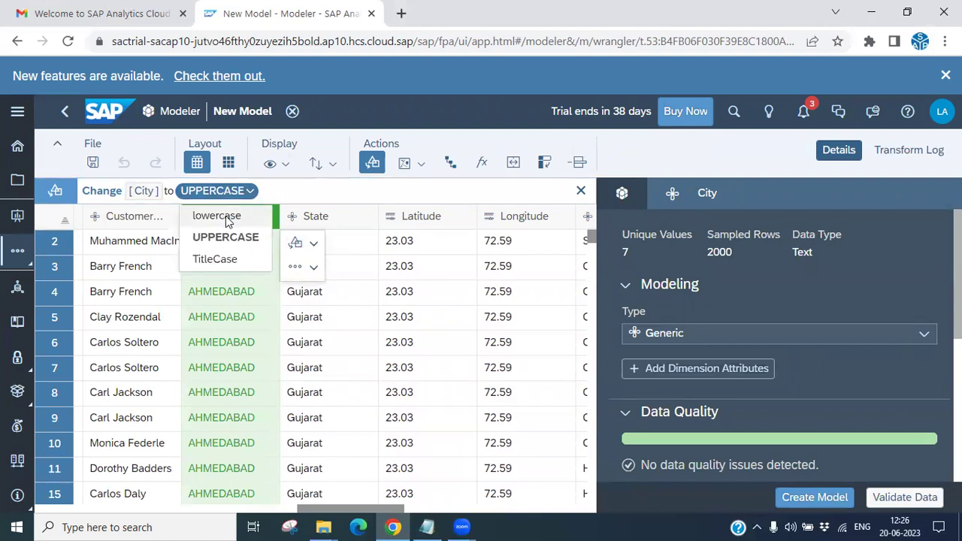
pyautogui.click(226, 219)
pyautogui.click(226, 192)
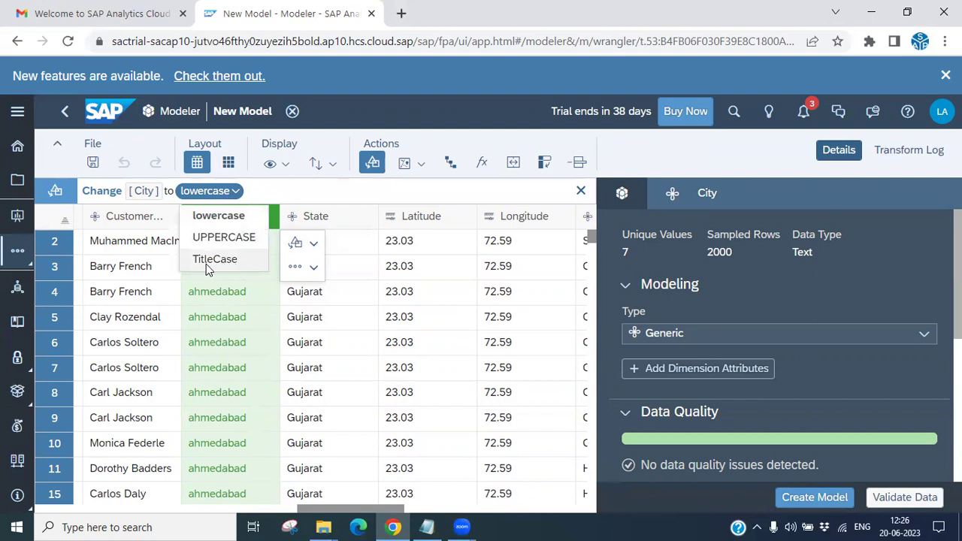
pyautogui.click(233, 240)
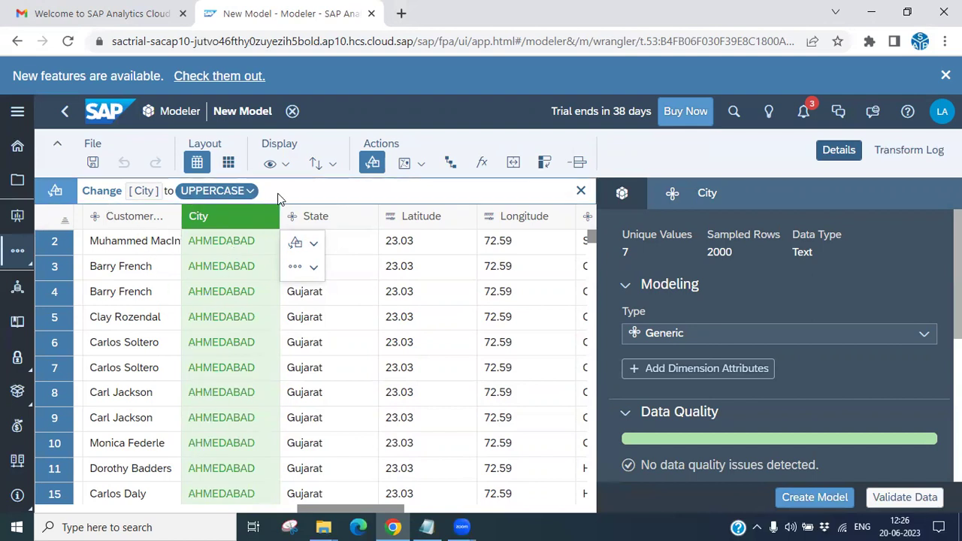
pyautogui.click(580, 190)
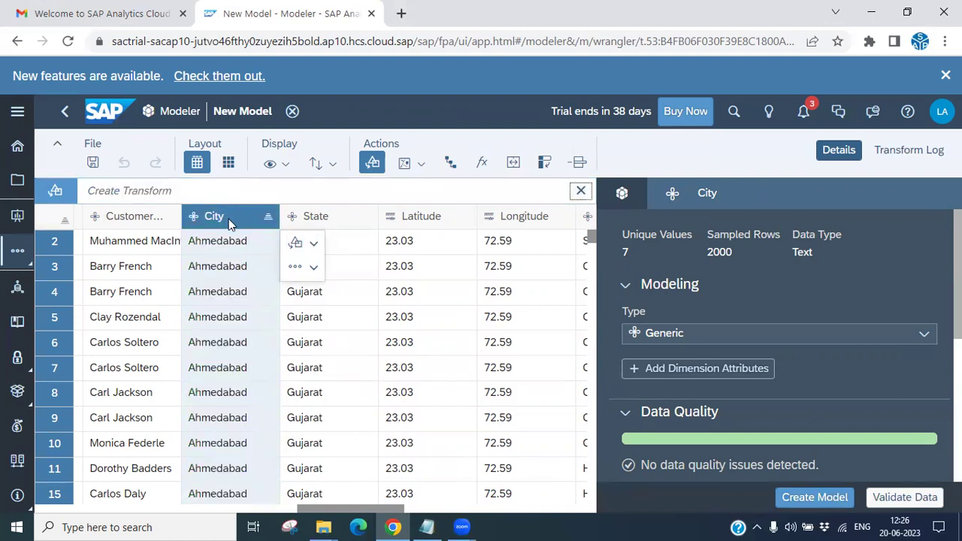
pyautogui.click(314, 243)
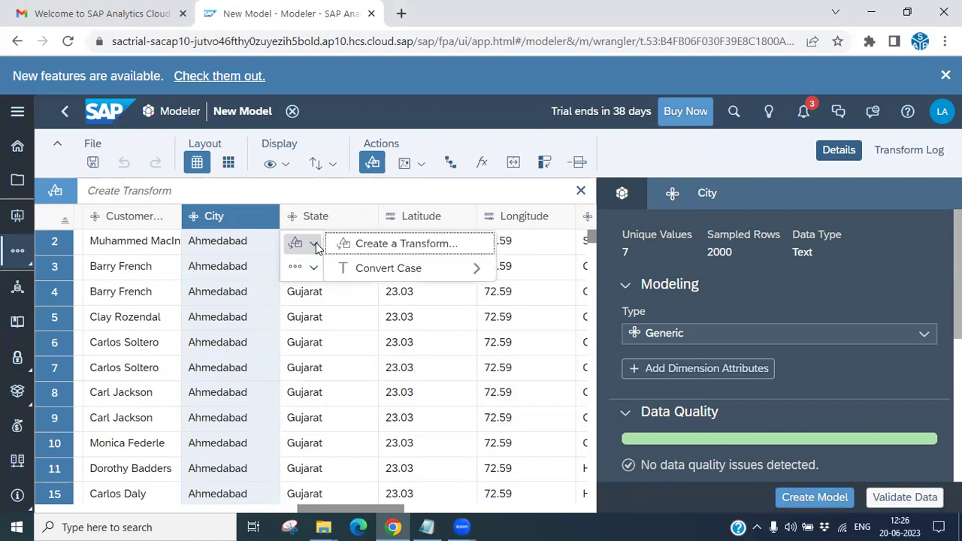
pyautogui.click(387, 248)
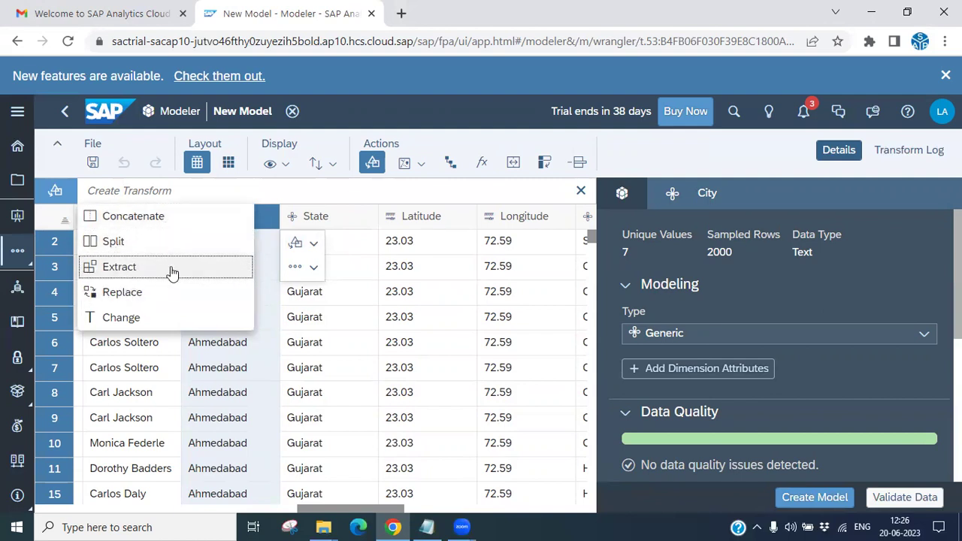
pyautogui.click(131, 297)
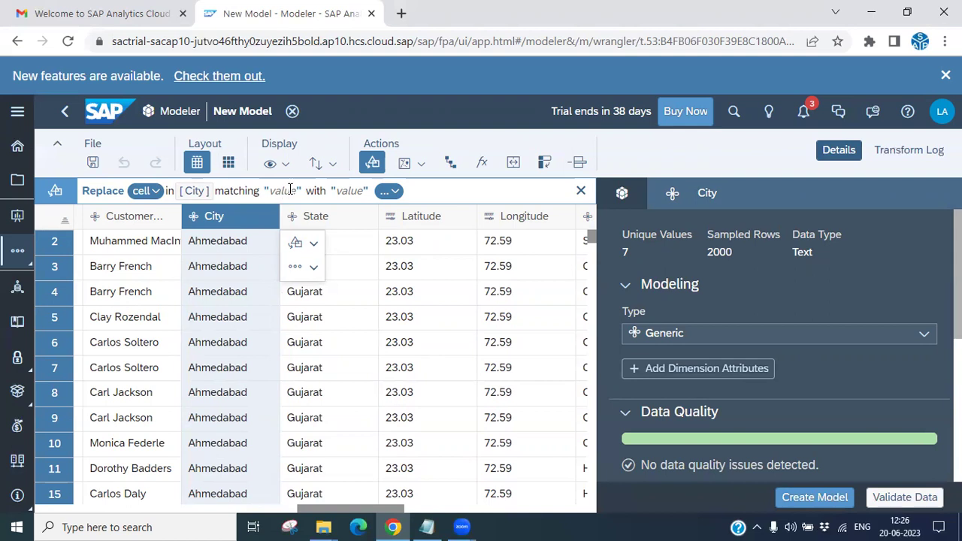
pyautogui.click(346, 191)
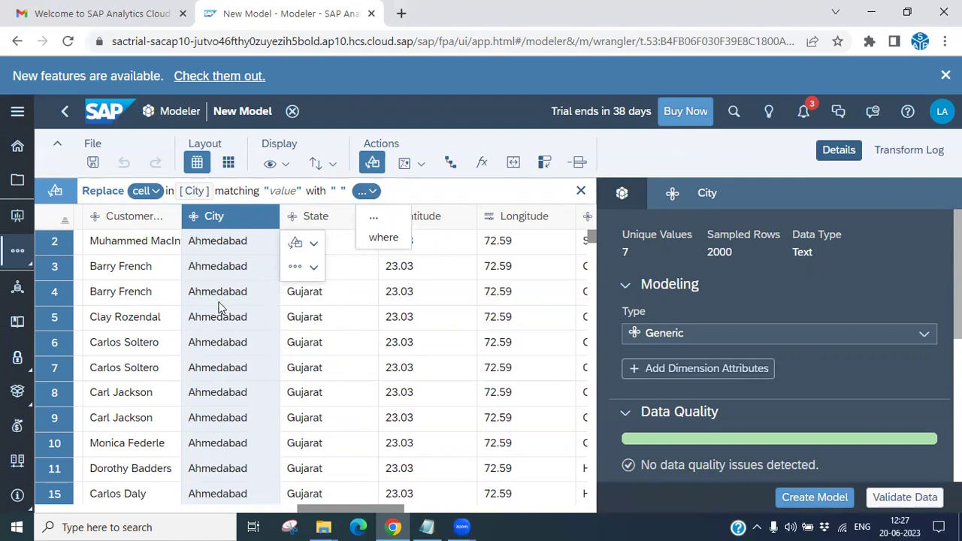
# Replace every cell in the City column matching "Ahmedabad" with "Mumbai"
pyautogui.click(222, 269)
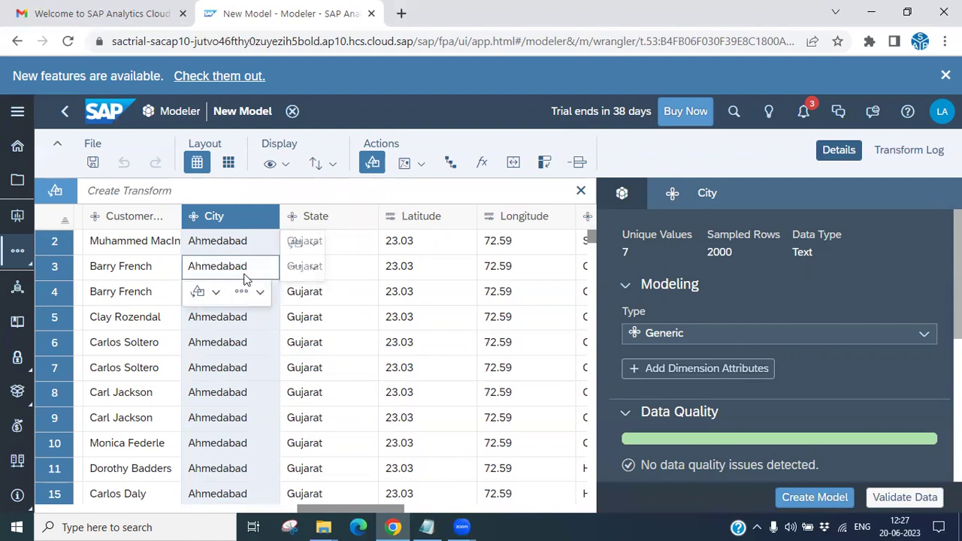
pyautogui.click(260, 292)
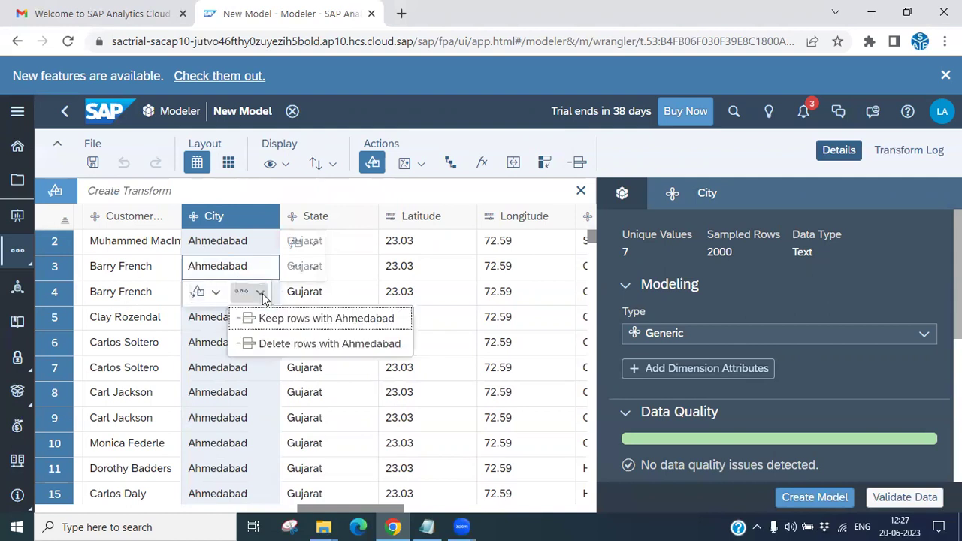
pyautogui.click(319, 345)
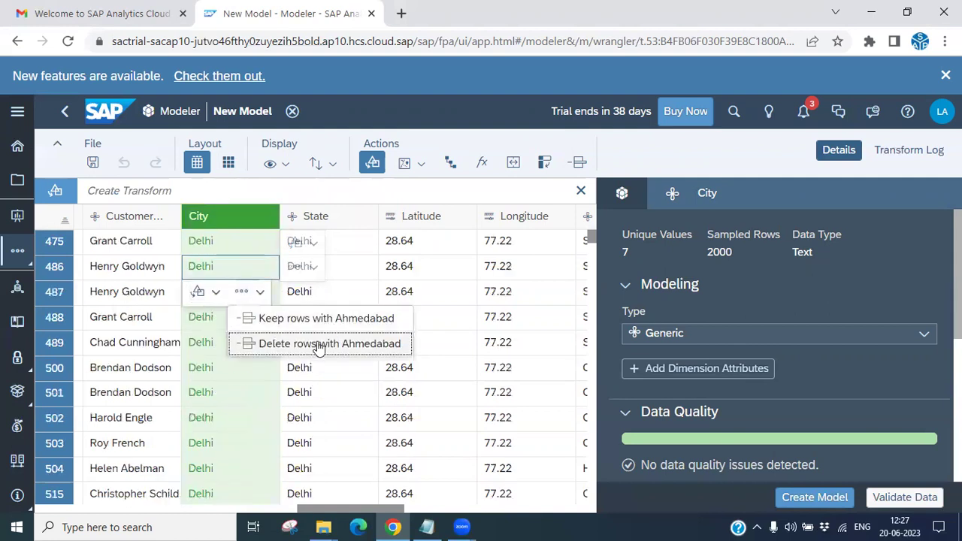
pyautogui.click(216, 293)
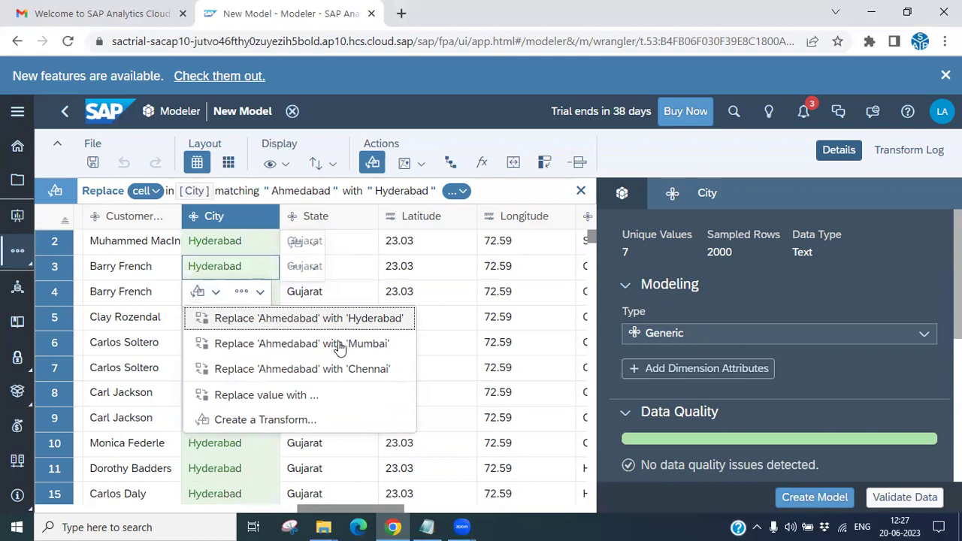
pyautogui.click(281, 351)
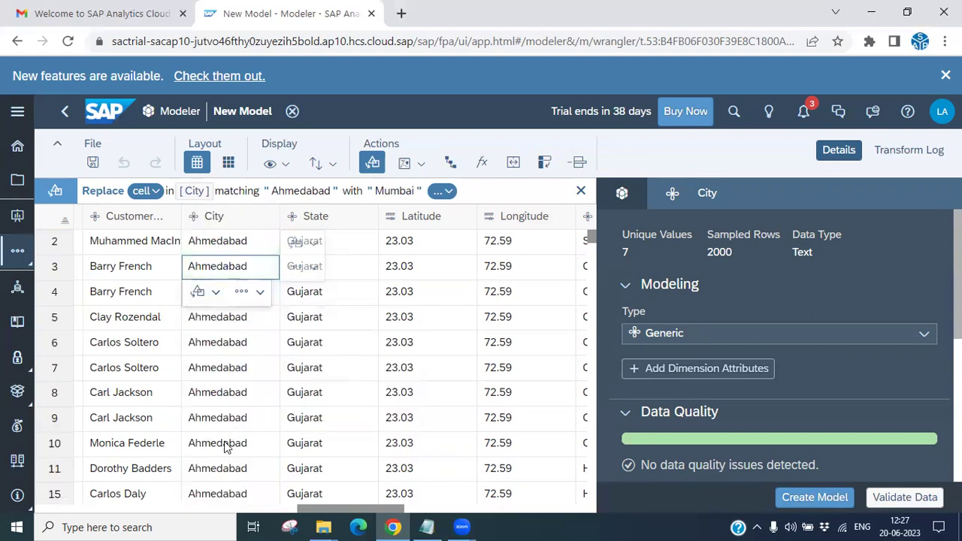
pyautogui.scroll(-3, 225, 447)
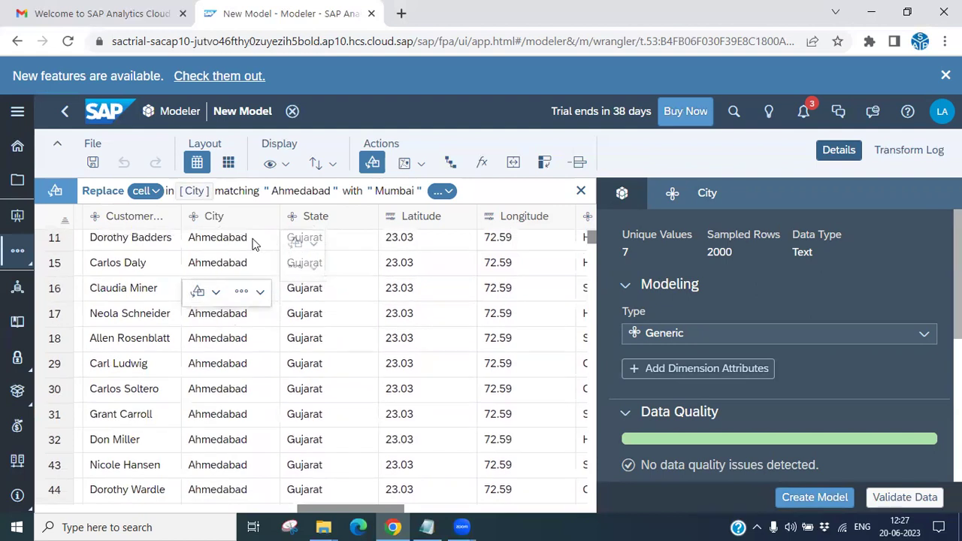
pyautogui.press('Return')
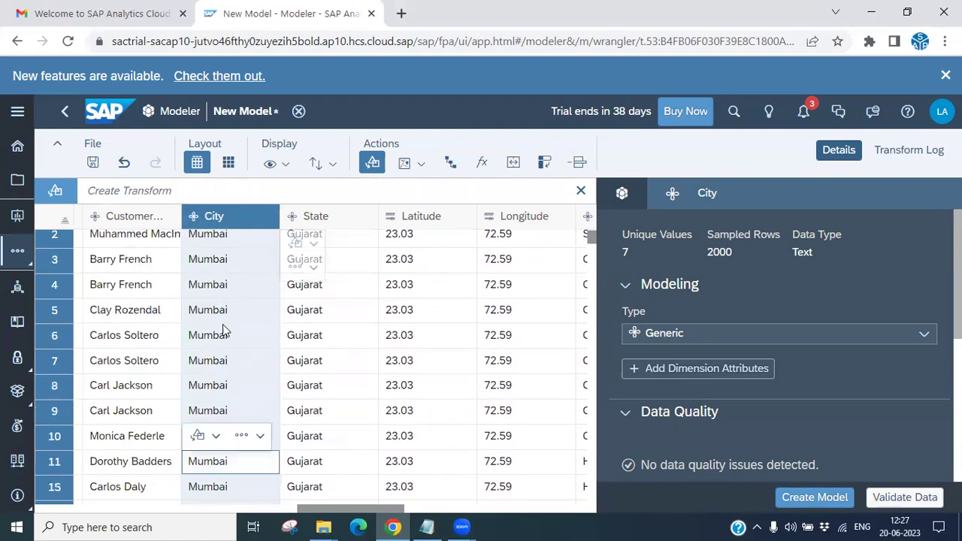
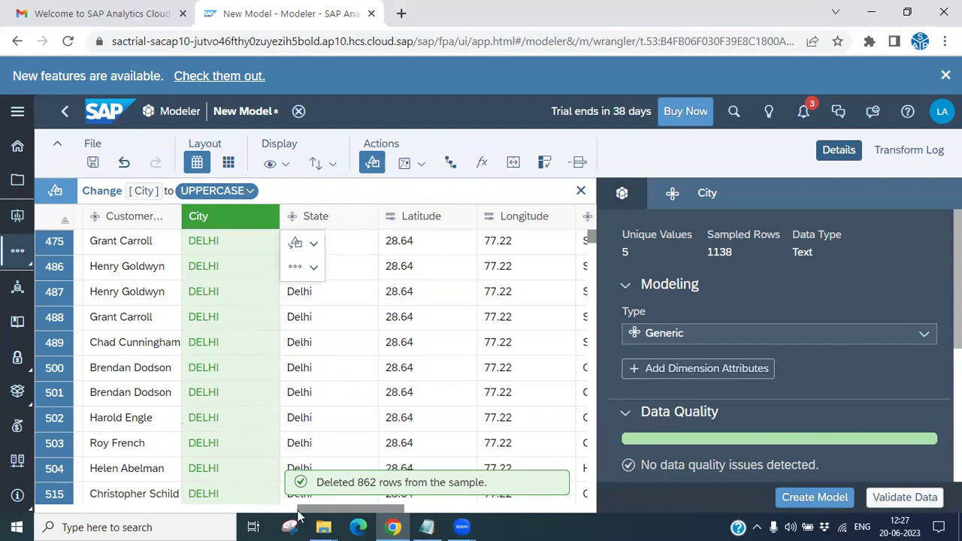
# Discard the pending UPPERCASE change on the City column and check the list of available transforms
pyautogui.click(581, 190)
pyautogui.click(126, 193)
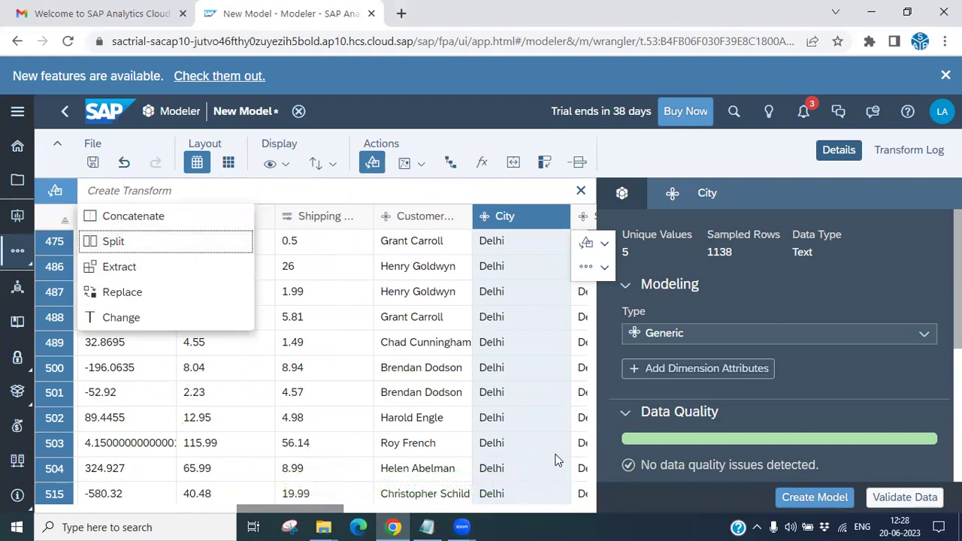
pyautogui.moveTo(340, 510); pyautogui.dragTo(397, 511)
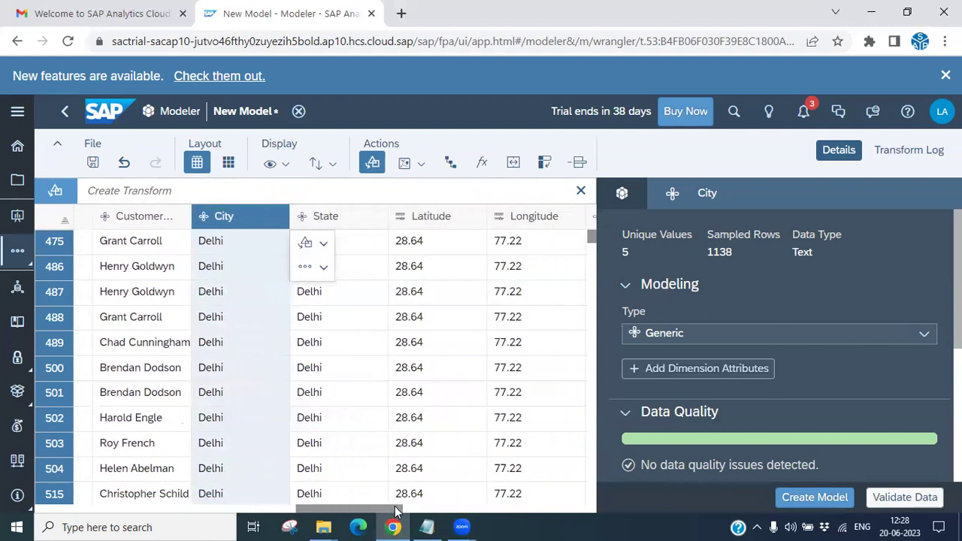
pyautogui.click(233, 368)
# Concatenate the Customer Name column with the City column without a separator
pyautogui.click(167, 219)
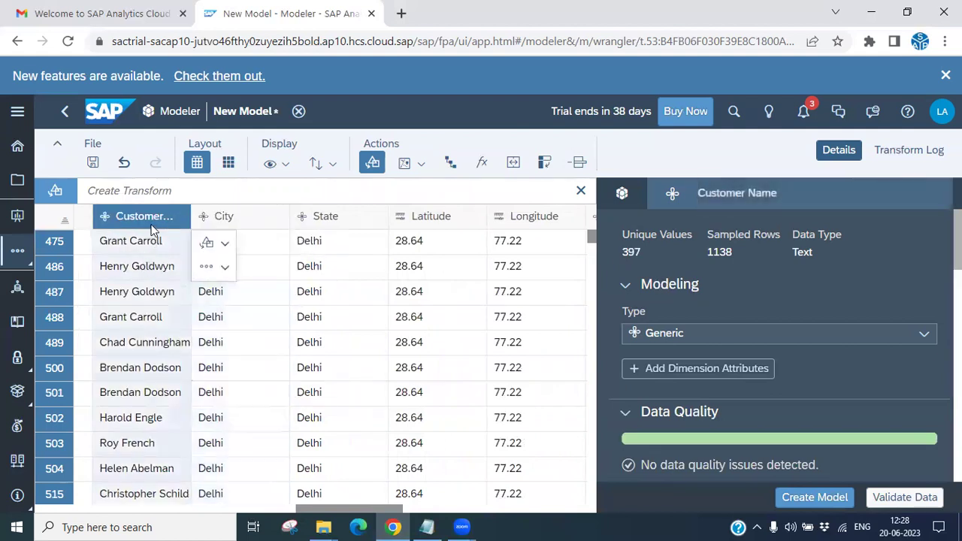
pyautogui.click(144, 191)
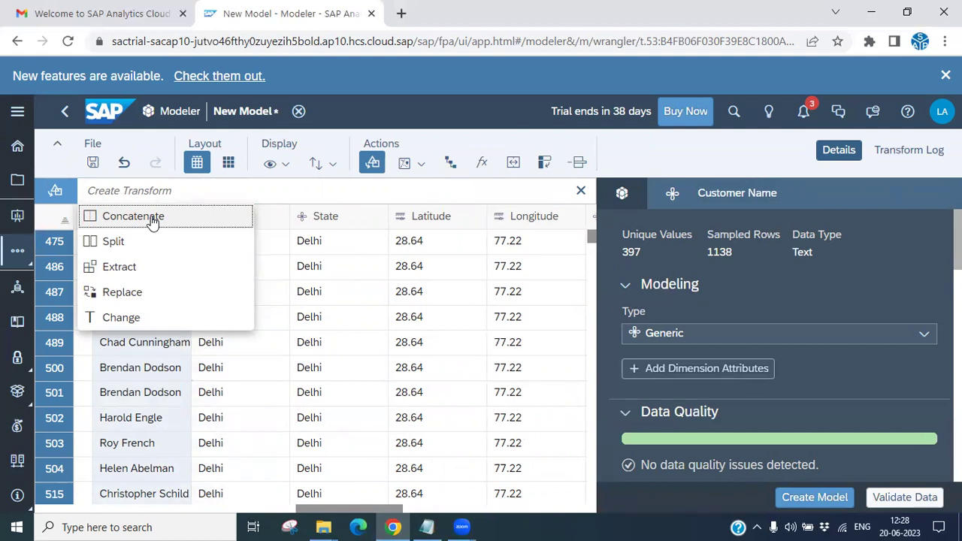
pyautogui.click(153, 220)
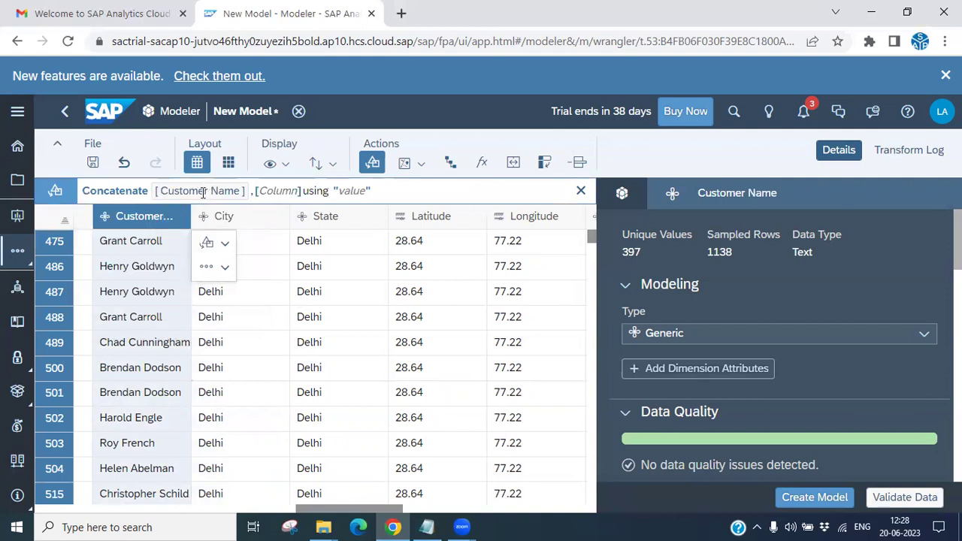
pyautogui.click(281, 192)
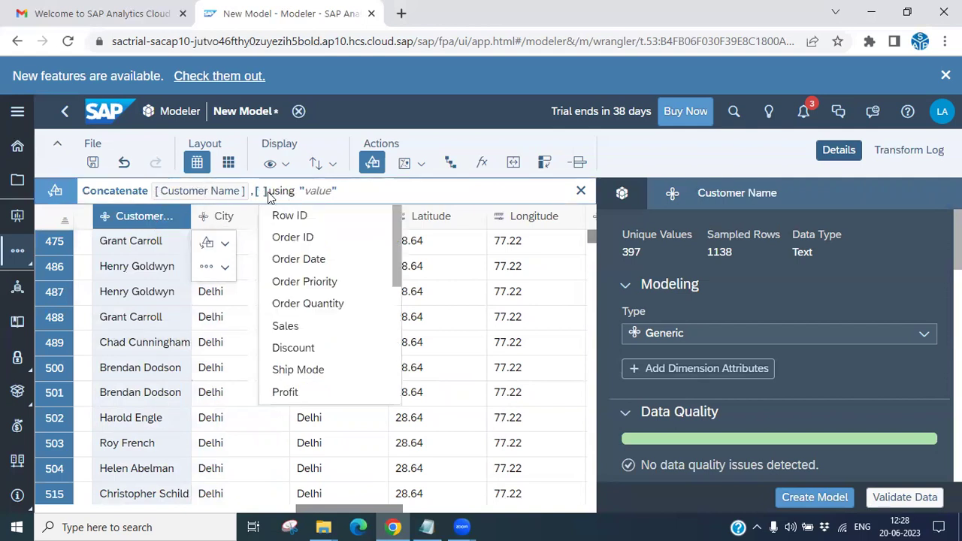
pyautogui.moveTo(392, 286); pyautogui.dragTo(391, 382)
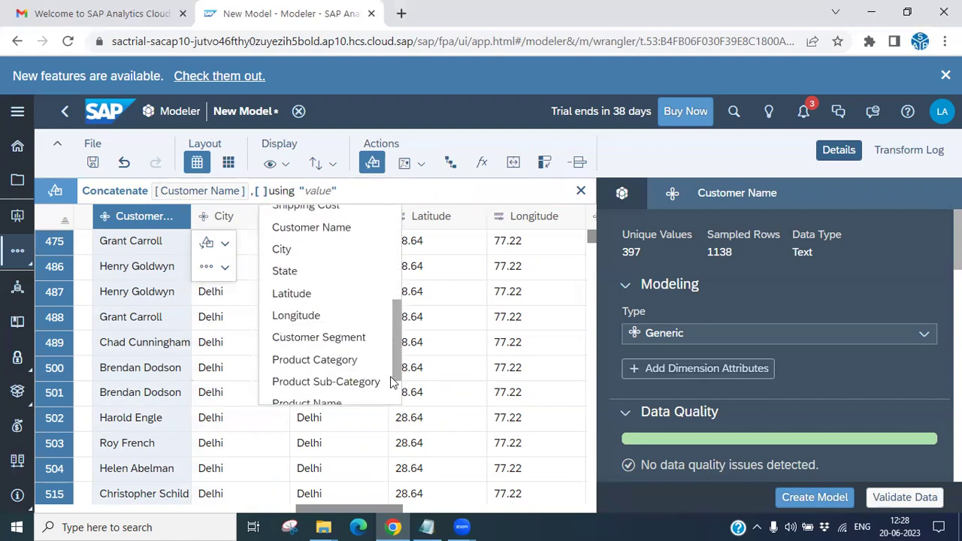
pyautogui.click(289, 258)
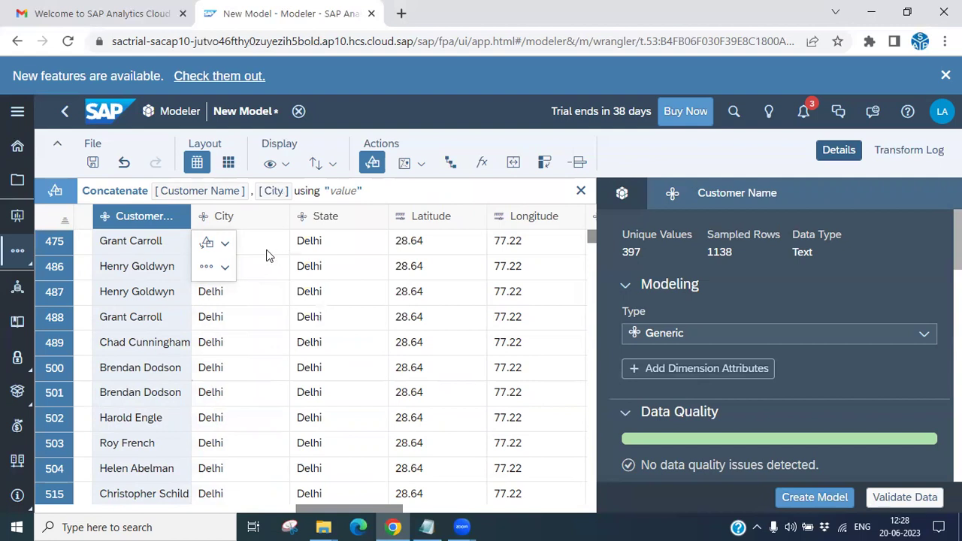
pyautogui.click(331, 193)
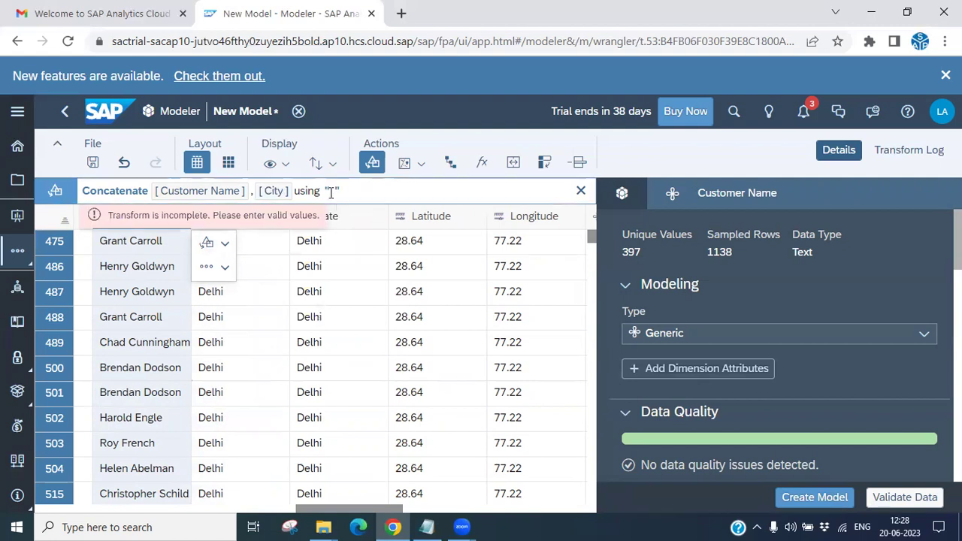
pyautogui.press('Return')
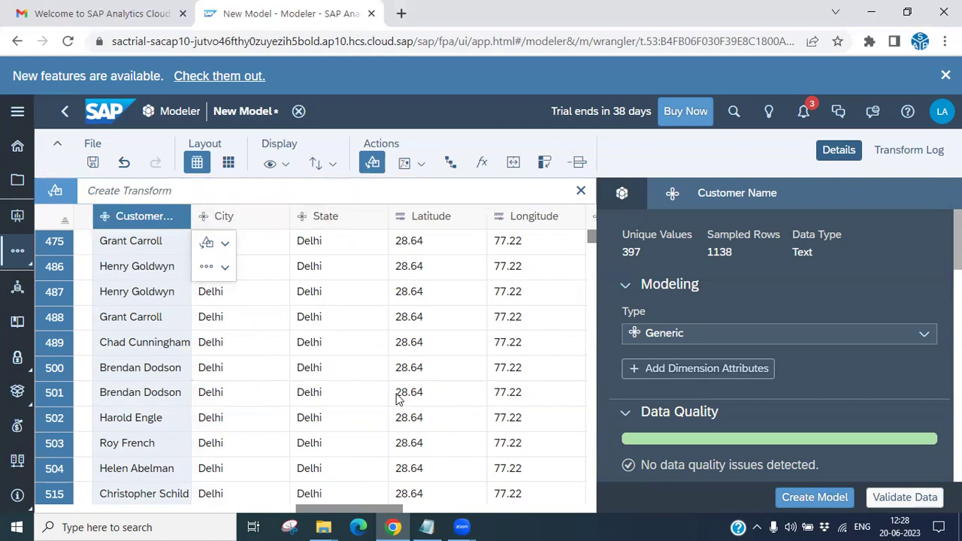
# Widen the Customer Segment column and the concatenated customer and city column until their full headers fit
pyautogui.moveTo(333, 515); pyautogui.dragTo(369, 511)
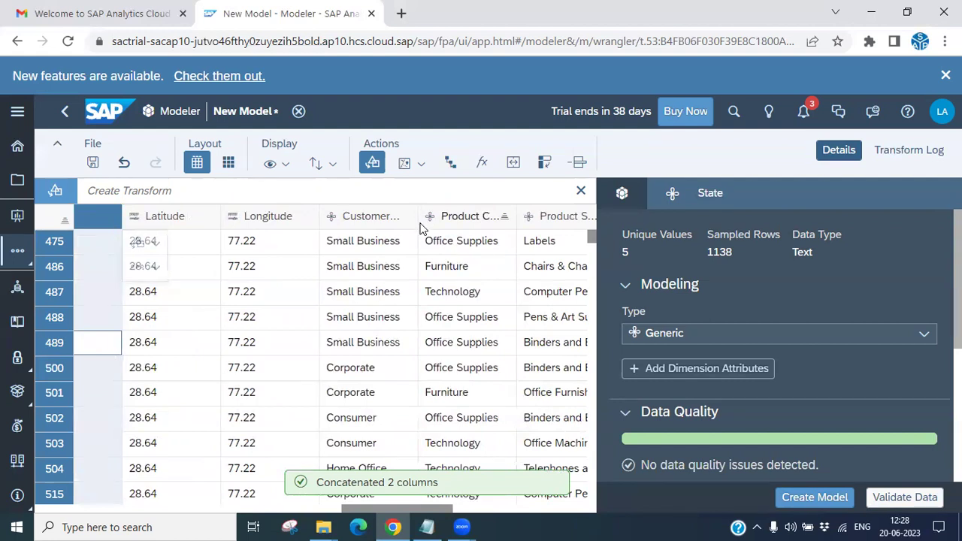
pyautogui.moveTo(418, 223); pyautogui.dragTo(498, 224)
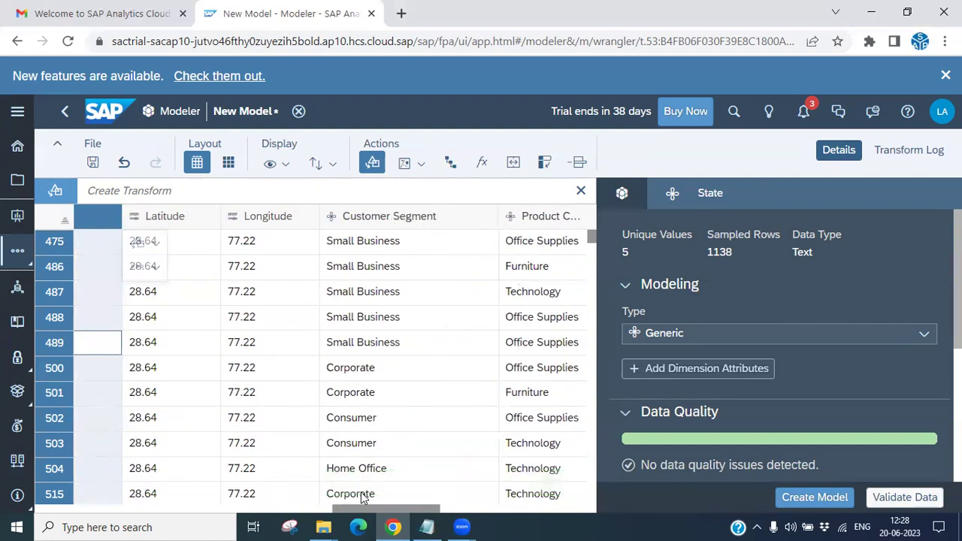
pyautogui.moveTo(364, 511); pyautogui.dragTo(280, 510)
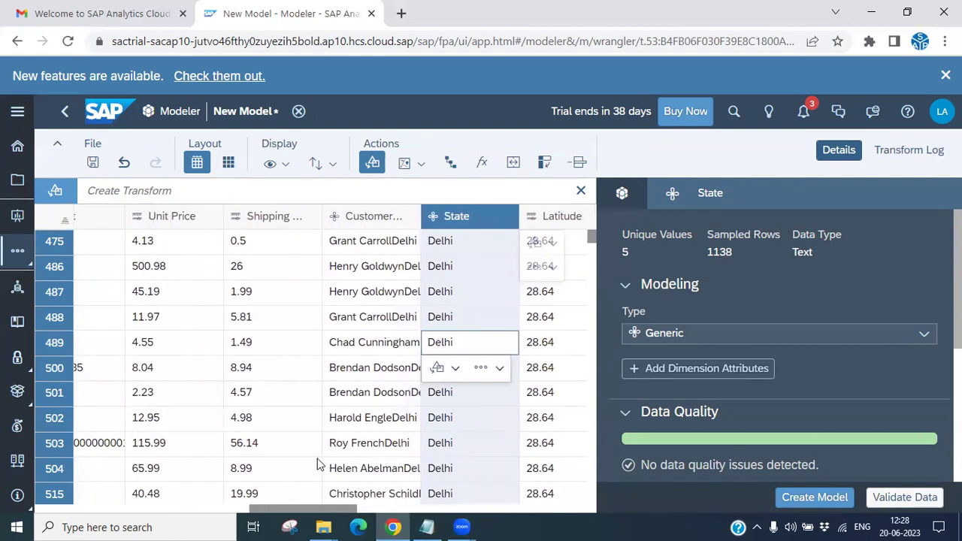
pyautogui.doubleClick(417, 228)
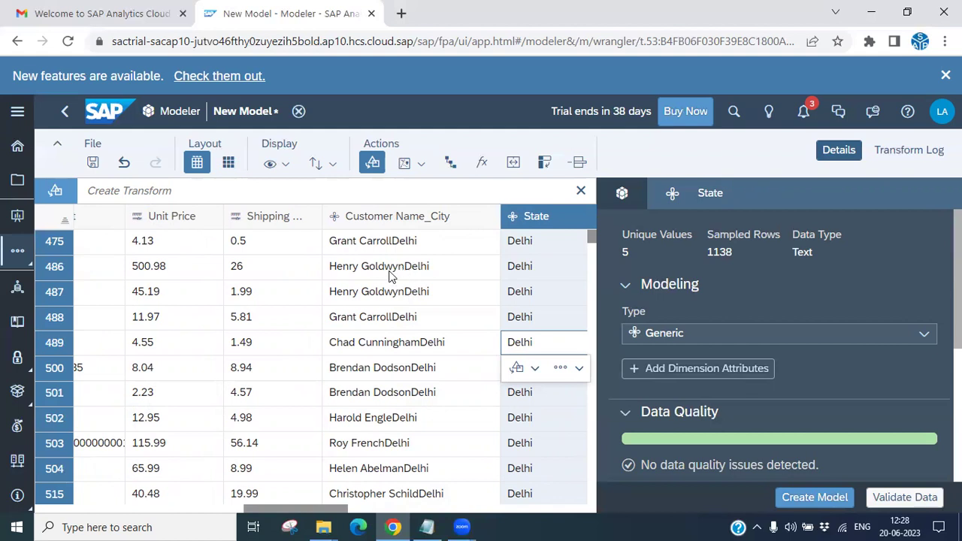
# Try a Split transform on the Customer Name_City column with a blank delimiter and repeat set to 1, and discard it
pyautogui.click(403, 221)
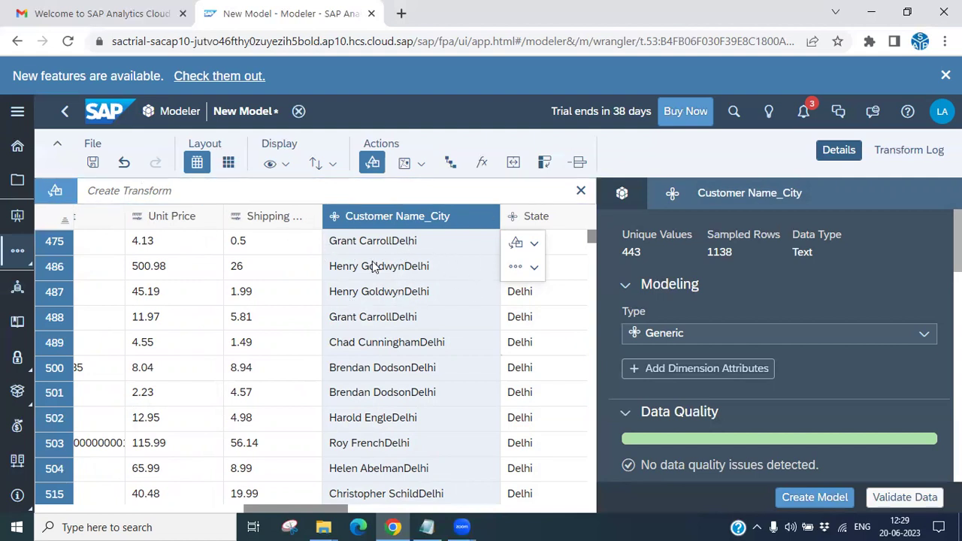
pyautogui.click(126, 191)
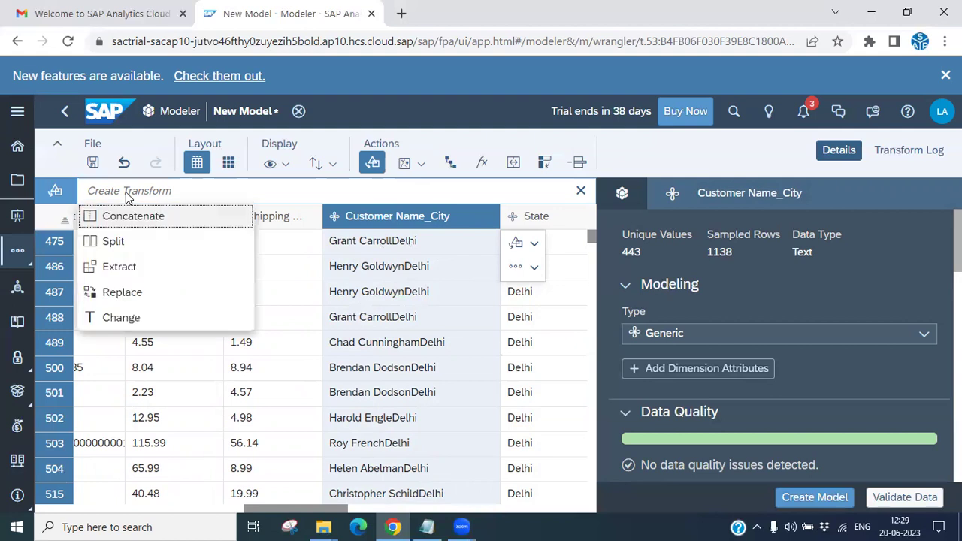
pyautogui.click(111, 246)
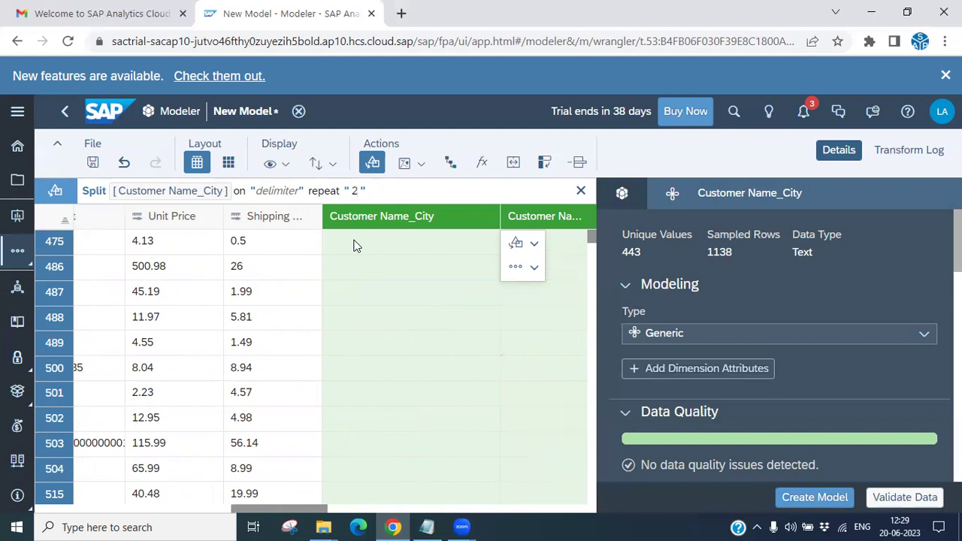
pyautogui.moveTo(322, 511); pyautogui.dragTo(360, 514)
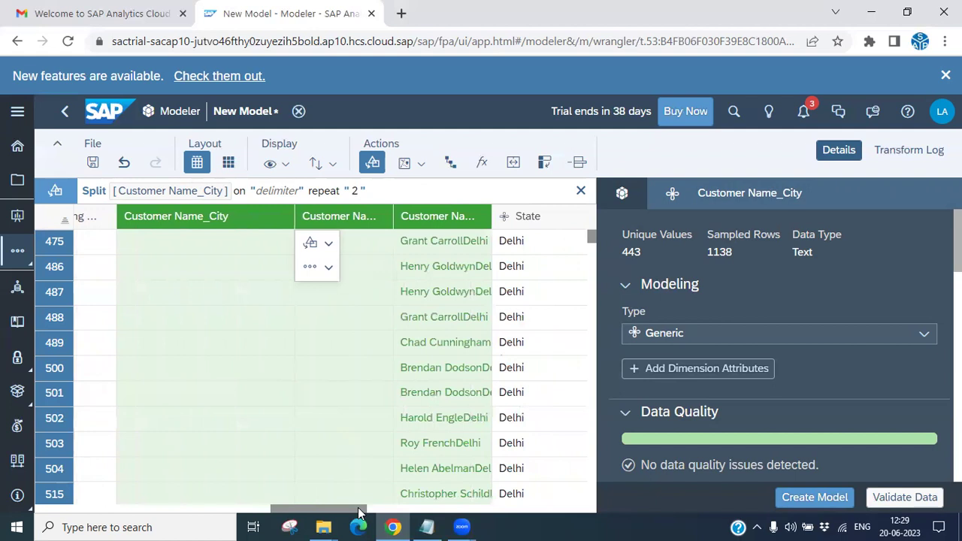
pyautogui.click(357, 190)
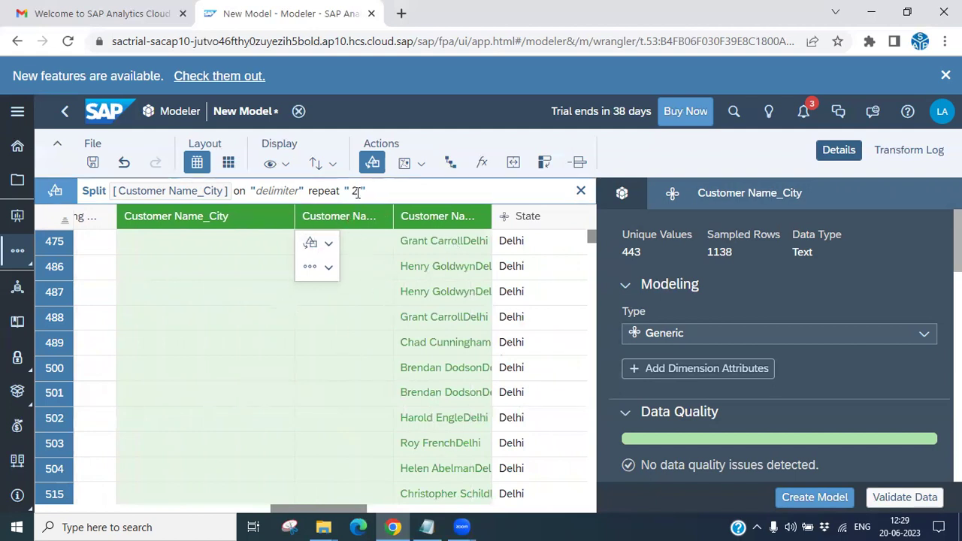
pyautogui.write('1')
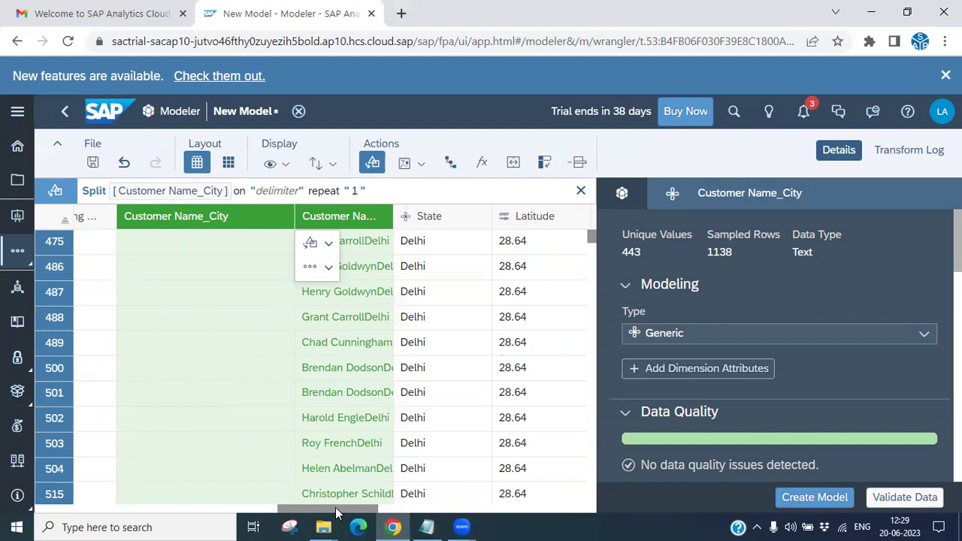
pyautogui.moveTo(337, 511); pyautogui.dragTo(318, 498)
pyautogui.click(259, 191)
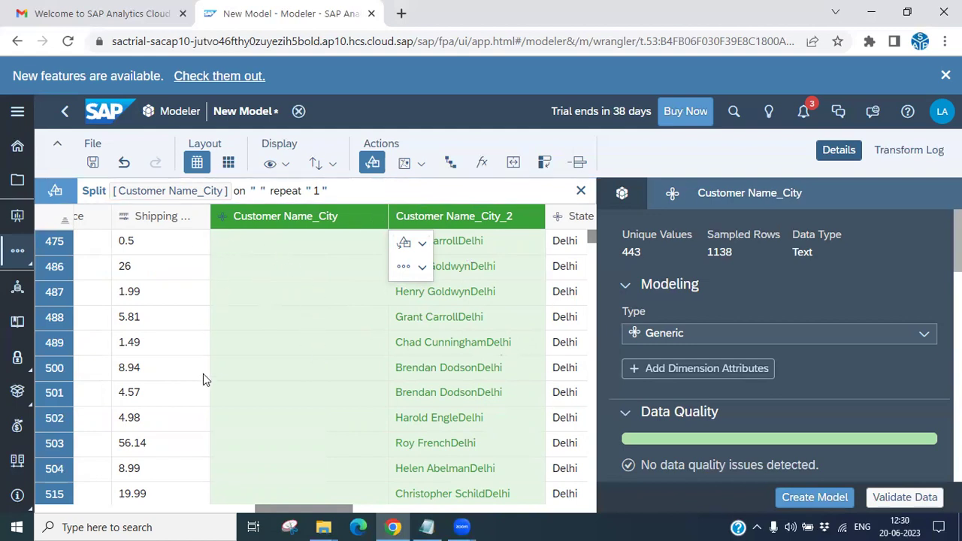
pyautogui.click(581, 190)
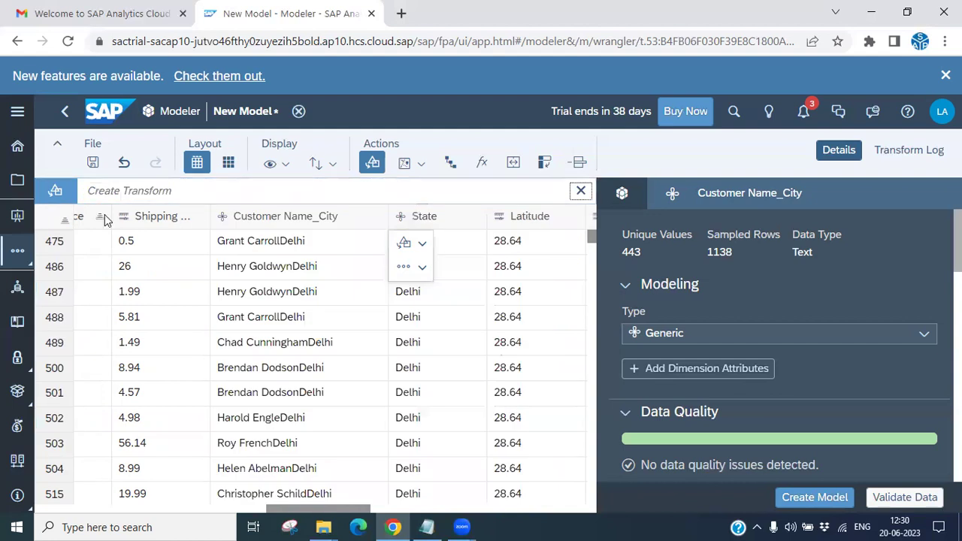
# Try an Extract transform on the Customer Name_City column for the number after the first blank, and discard it
pyautogui.click(105, 194)
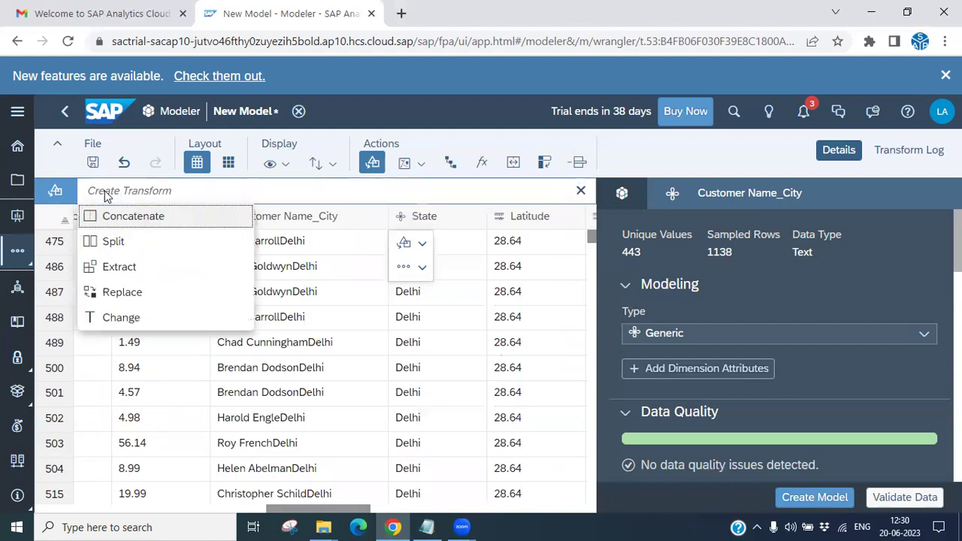
pyautogui.click(119, 272)
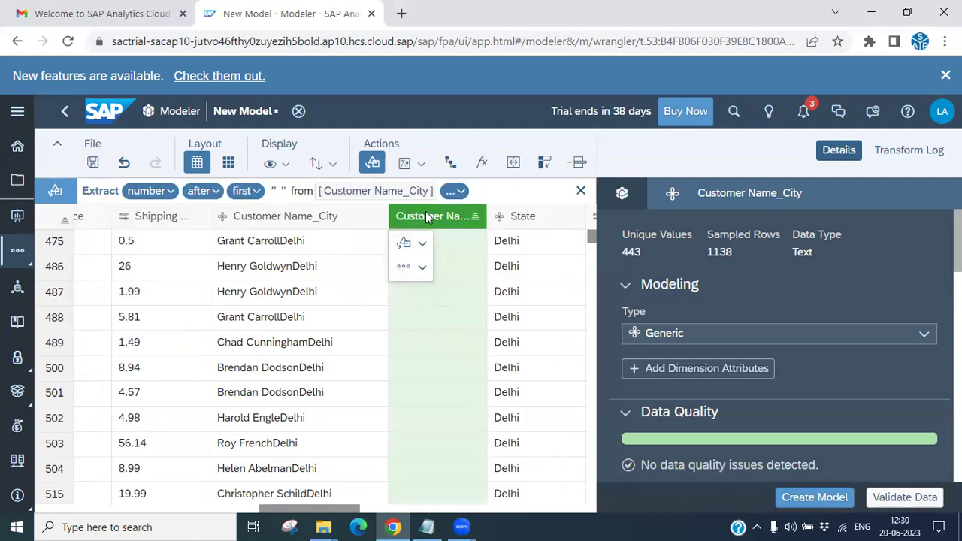
pyautogui.click(171, 192)
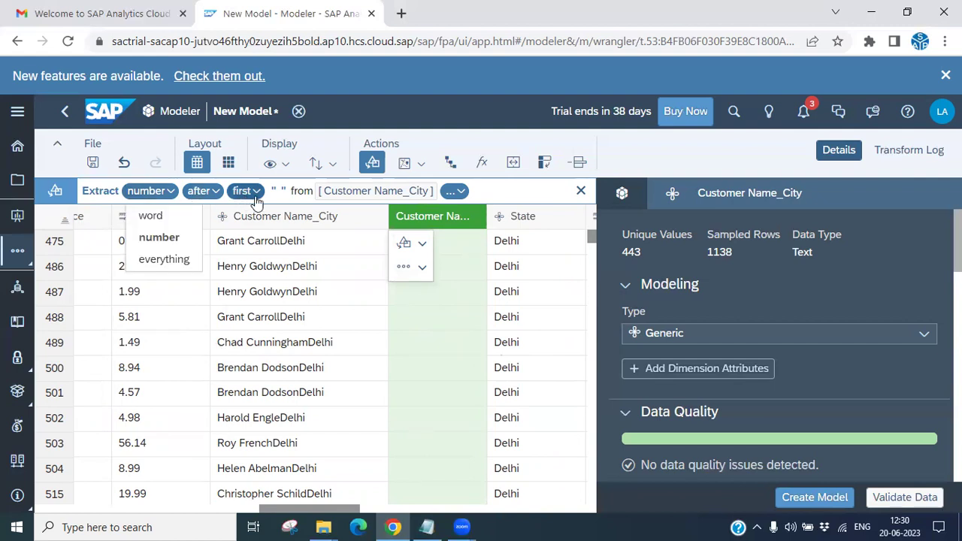
pyautogui.click(280, 191)
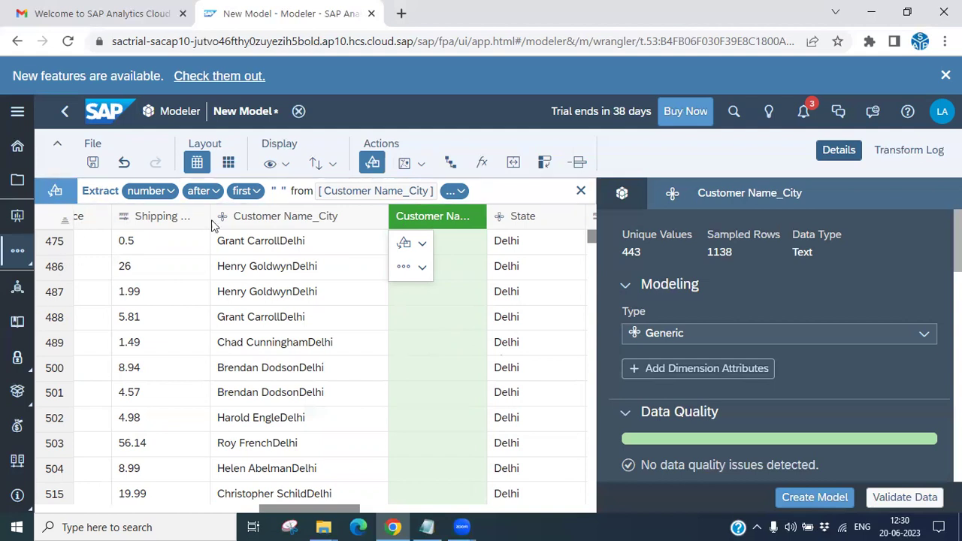
pyautogui.moveTo(350, 518); pyautogui.dragTo(425, 527)
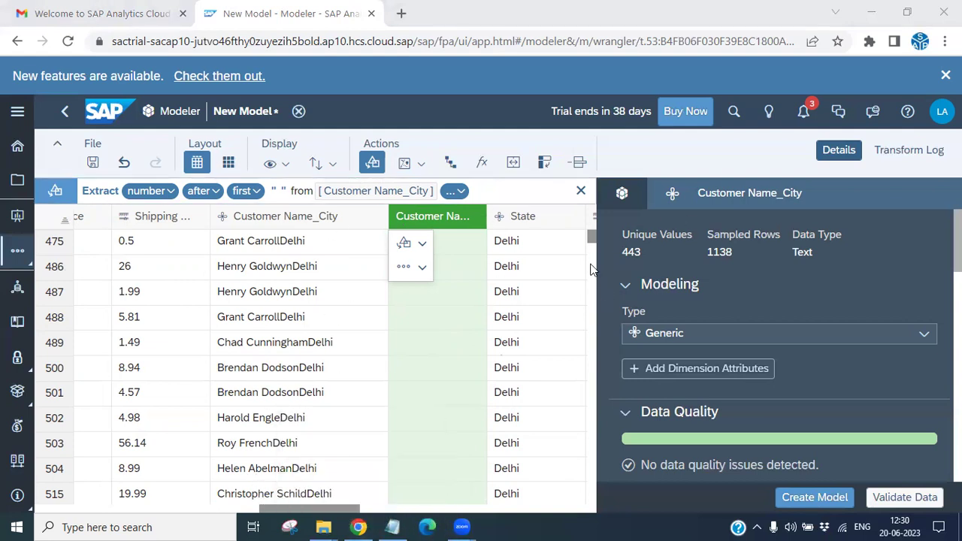
pyautogui.click(582, 193)
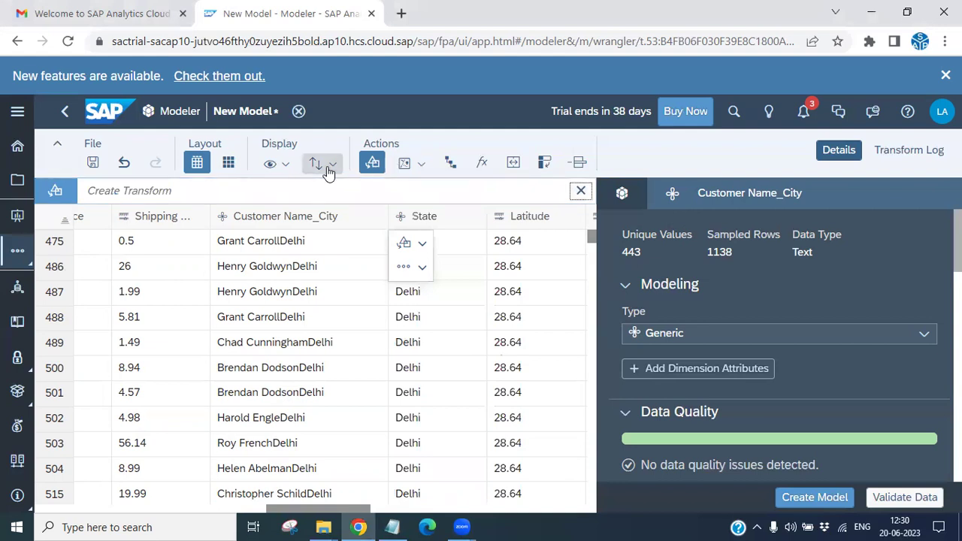
# Switch to the card layout to look over the column summaries, and return to the grid layout
pyautogui.click(230, 164)
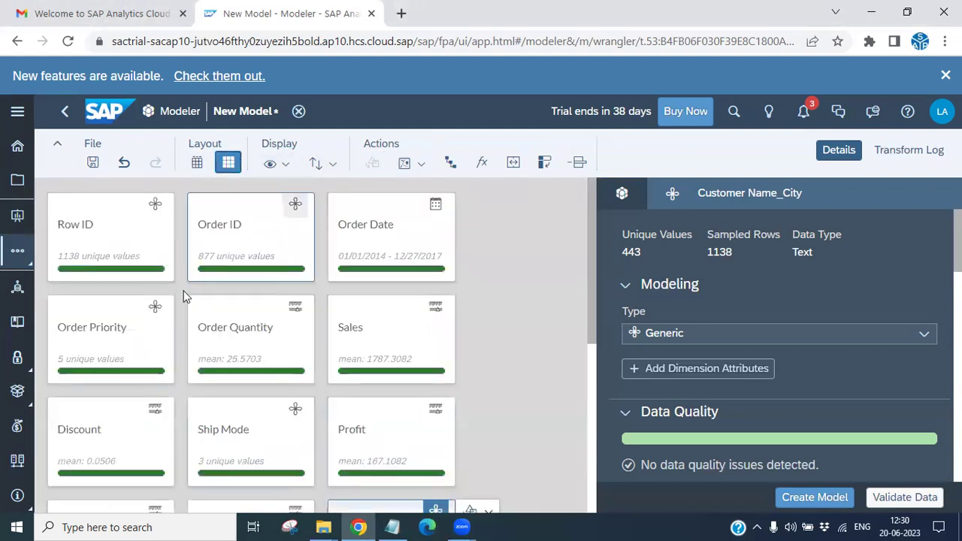
pyautogui.scroll(-3, 240, 331)
pyautogui.scroll(3, 241, 324)
pyautogui.click(197, 162)
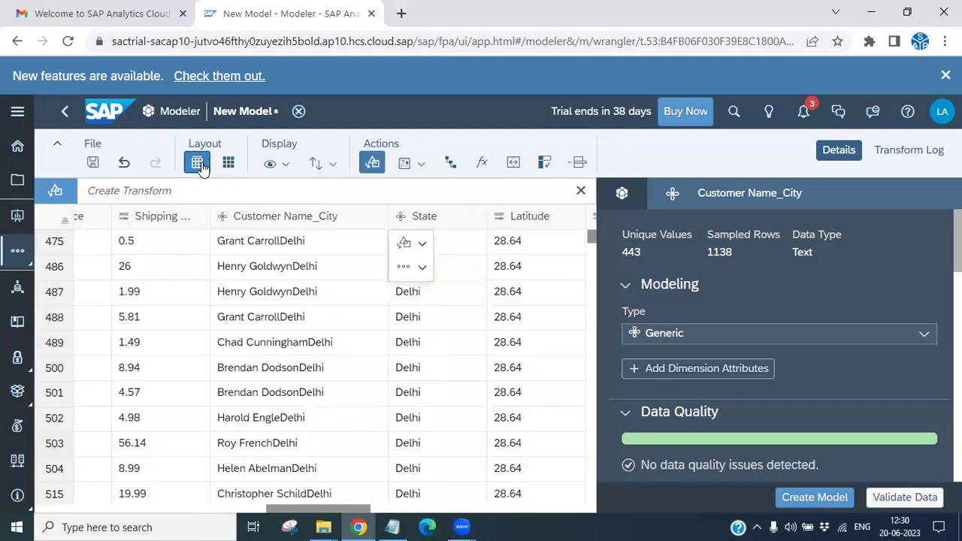
# Examine the list of columns that can be shown or hidden in the grid
pyautogui.click(286, 164)
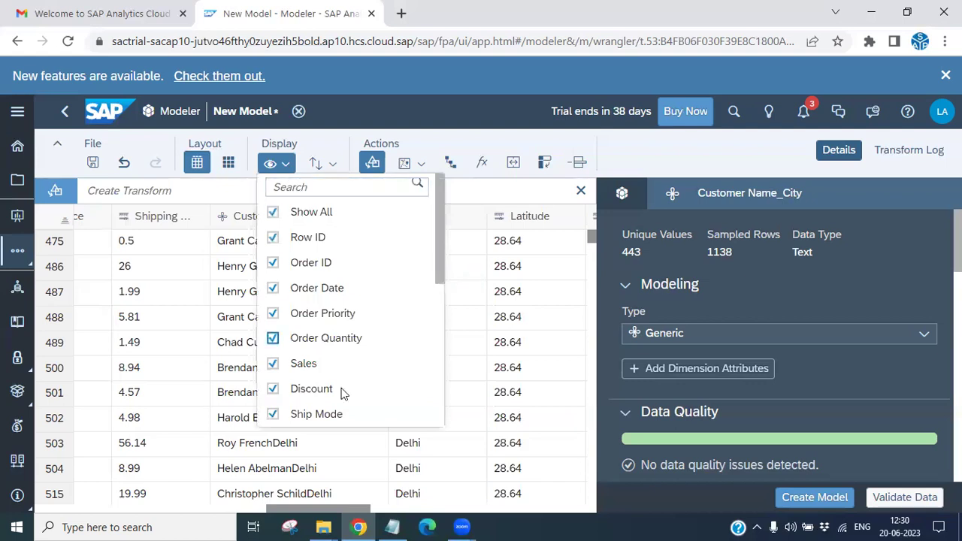
pyautogui.scroll(-3, 427, 368)
pyautogui.scroll(-3, 429, 391)
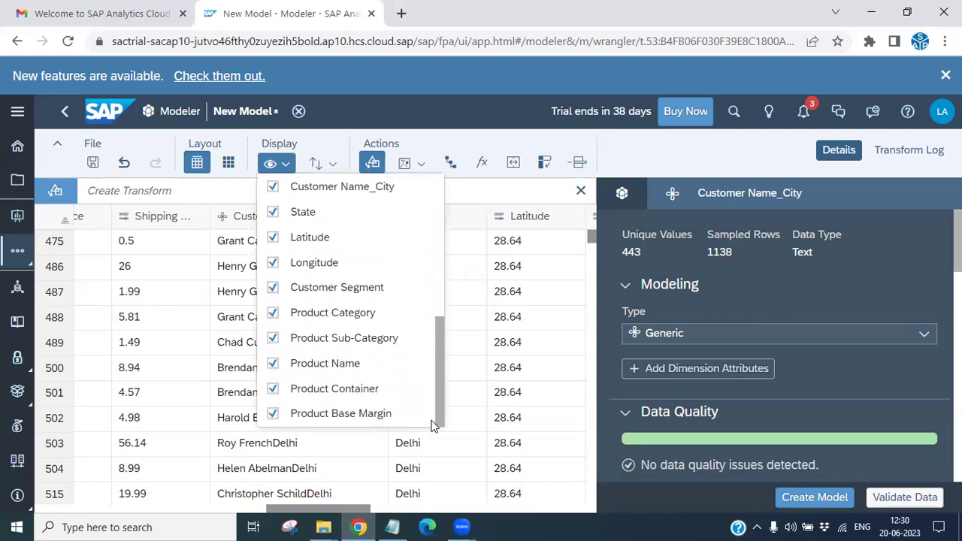
pyautogui.scroll(5, 433, 278)
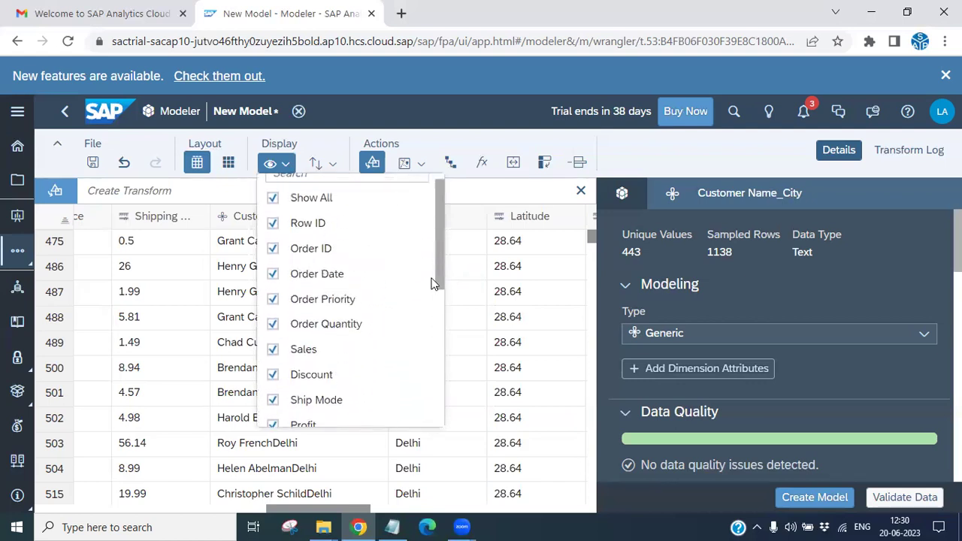
# Check the column sorting options and the geo enrichment options for the model data
pyautogui.click(329, 165)
pyautogui.press('Up')
pyautogui.press('Up')
pyautogui.press('Up')
pyautogui.press('Up')
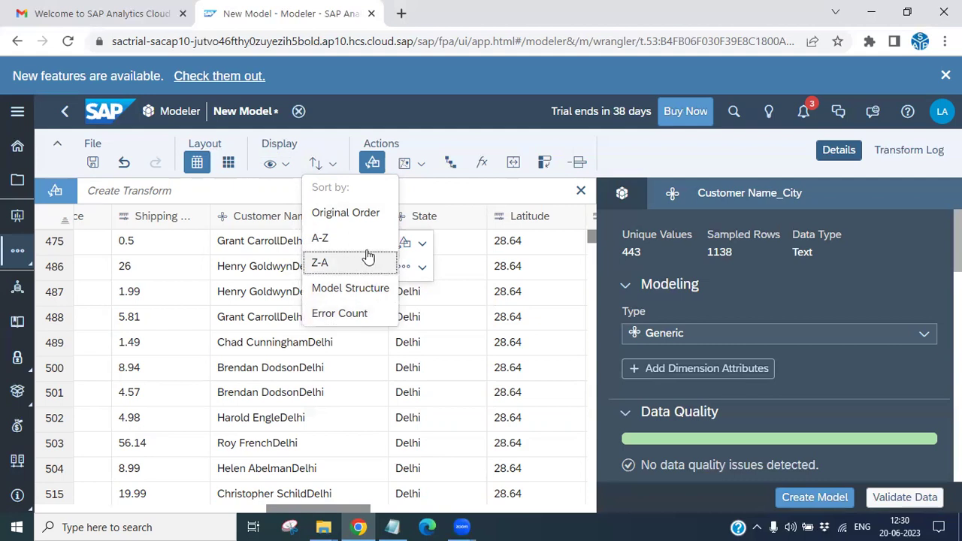
pyautogui.click(374, 167)
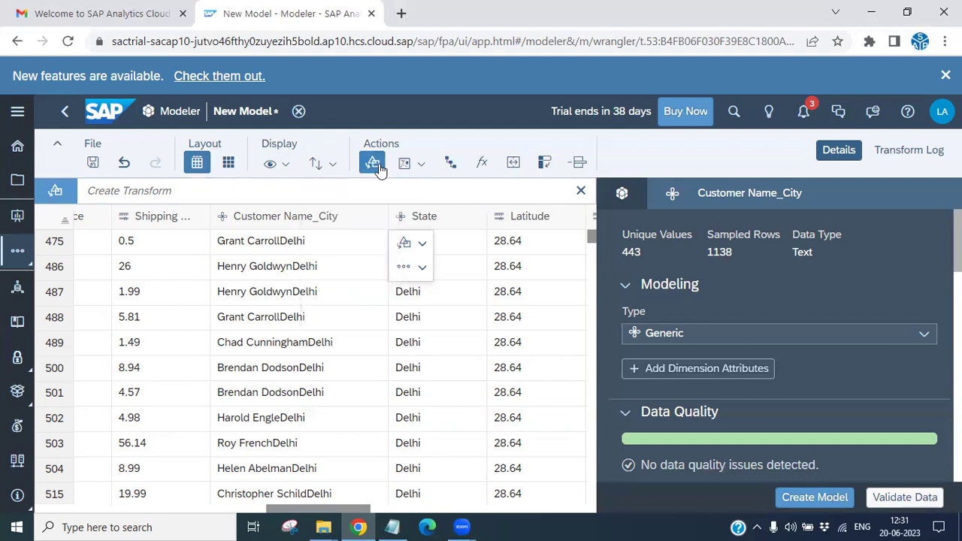
pyautogui.click(418, 164)
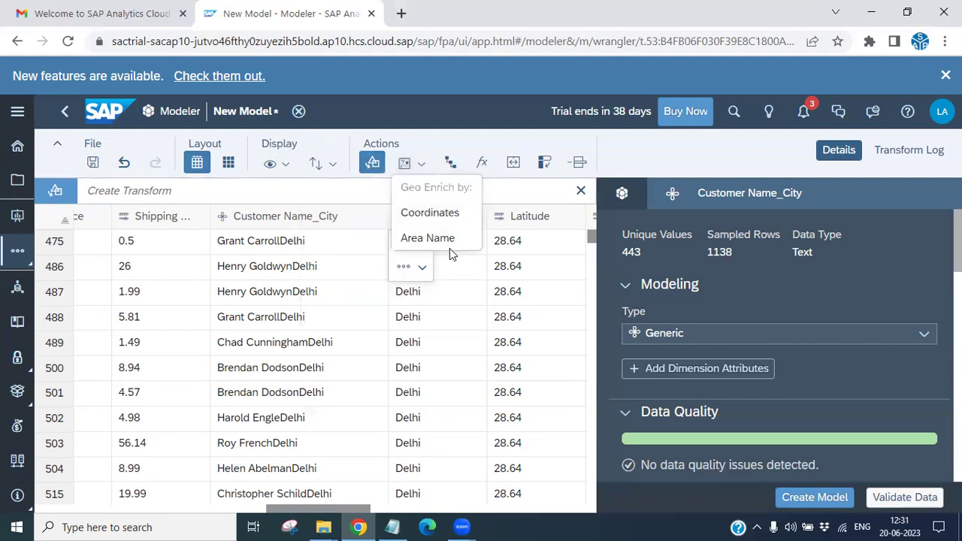
# Preview the Hierarchy Builder and Calculated Columns dialogs, cancelling each without making changes
pyautogui.click(451, 167)
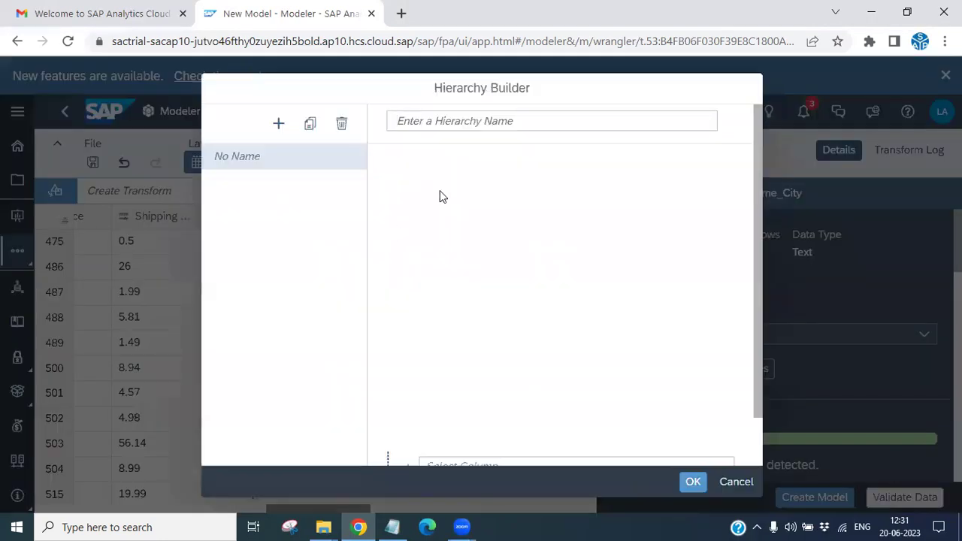
pyautogui.click(733, 482)
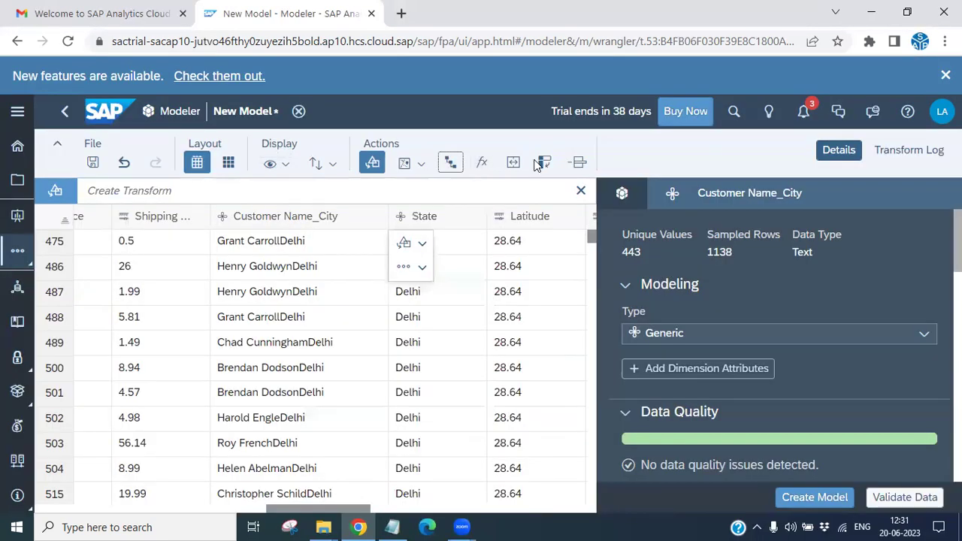
pyautogui.click(482, 162)
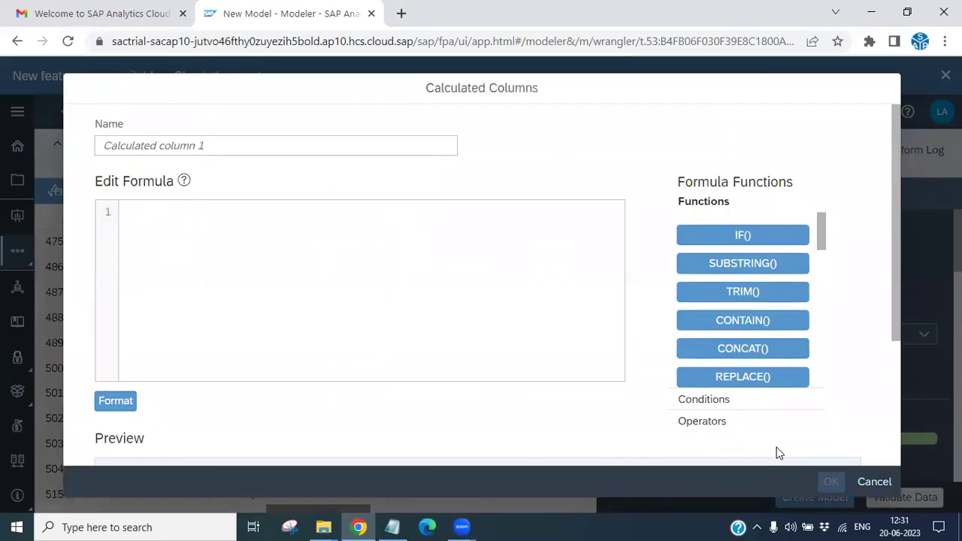
pyautogui.click(875, 483)
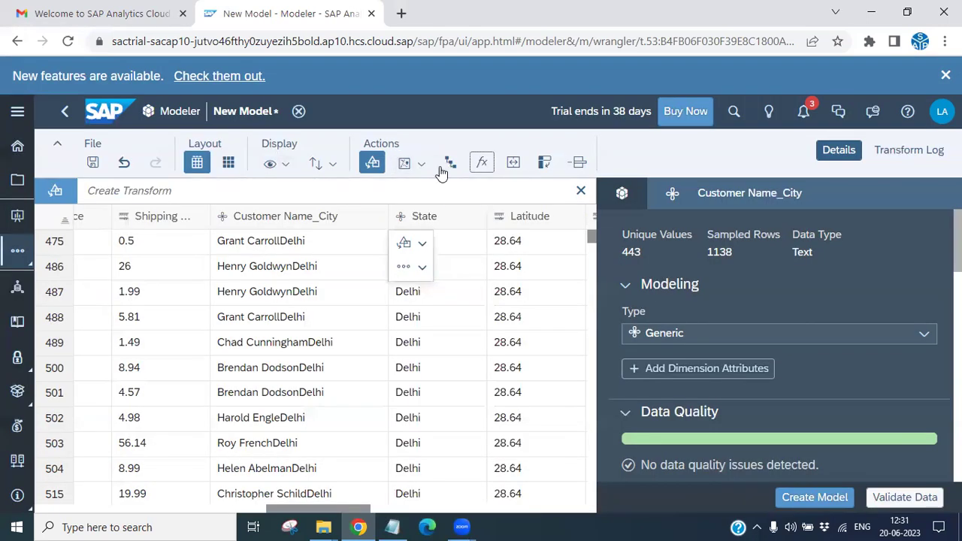
# Select the State column and examine its values with regard to the option for removing duplicated rows
pyautogui.click(545, 164)
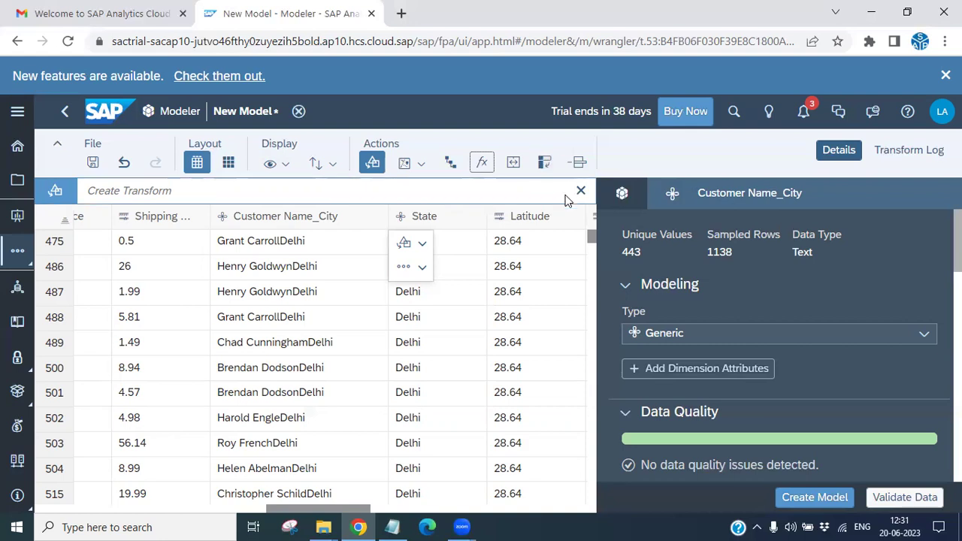
pyautogui.click(438, 218)
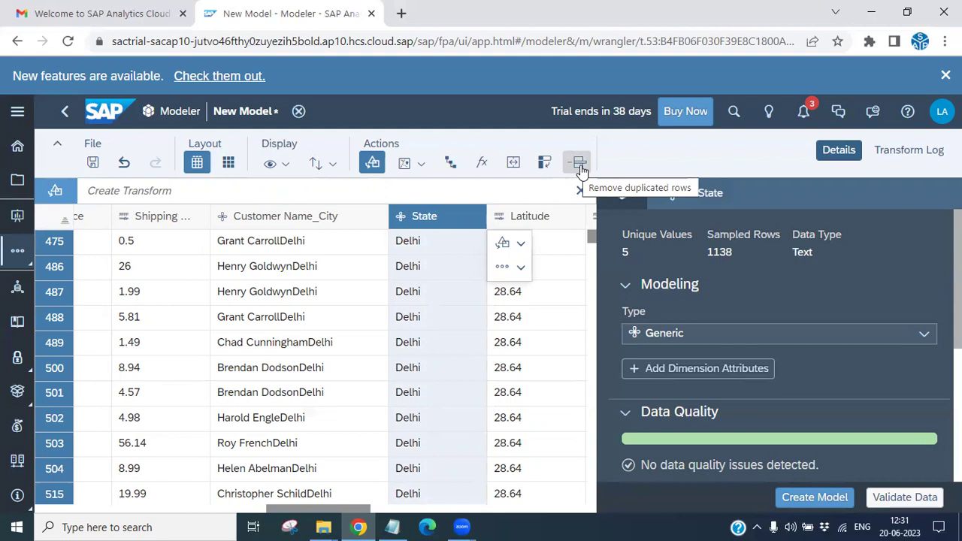
pyautogui.scroll(-10, 412, 354)
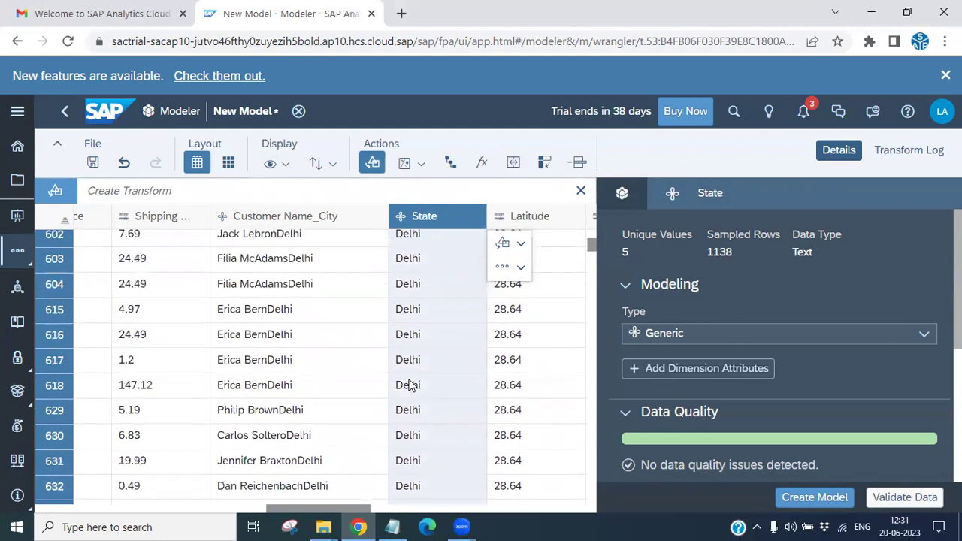
pyautogui.scroll(-3, 409, 385)
pyautogui.click(578, 163)
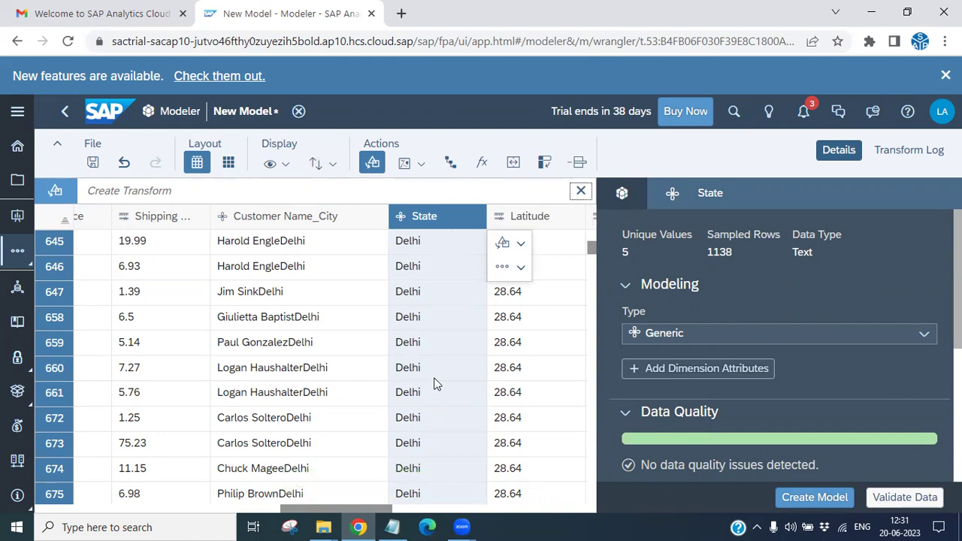
# Minimize the browser window to show the desktop
pyautogui.click(870, 15)
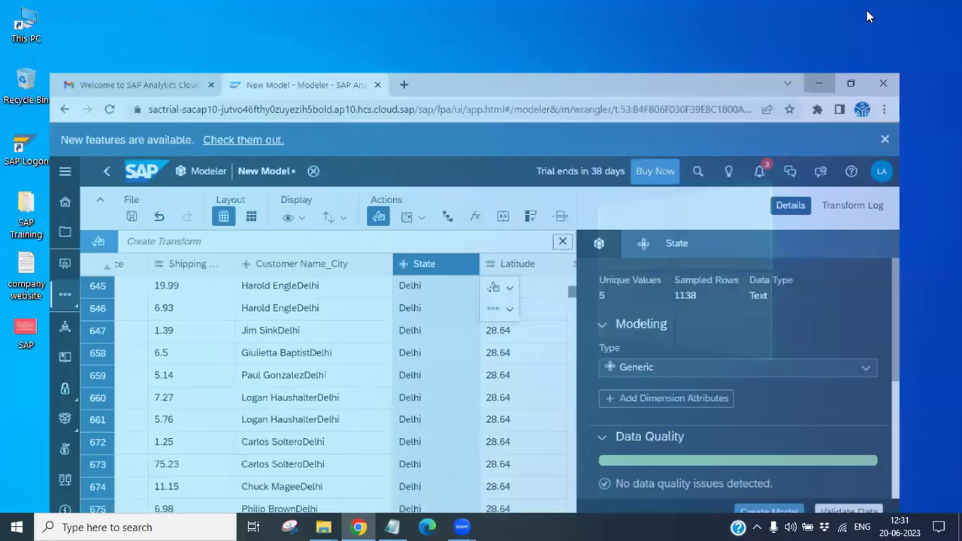